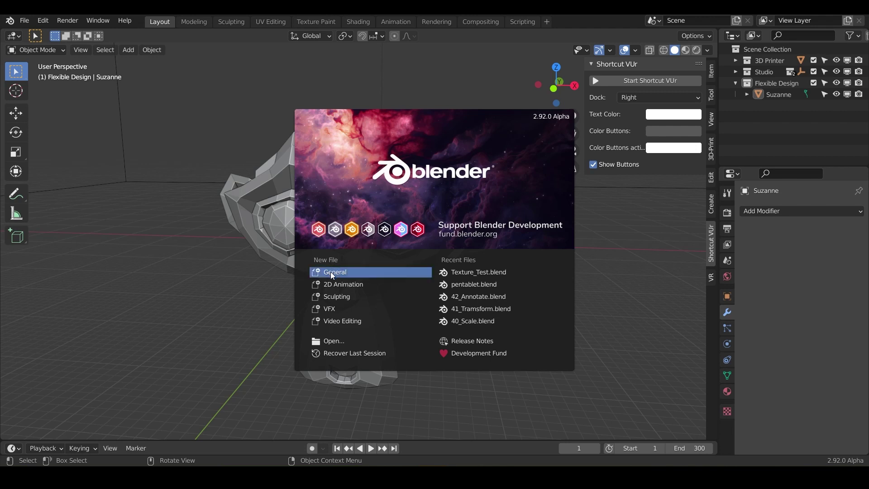
Start saving the scene as Texture_Basics in the Texture Brushes folder via Save As
{"action": "left_click", "coordinate": [24, 21]}
{"action": "left_click", "coordinate": [39, 104]}
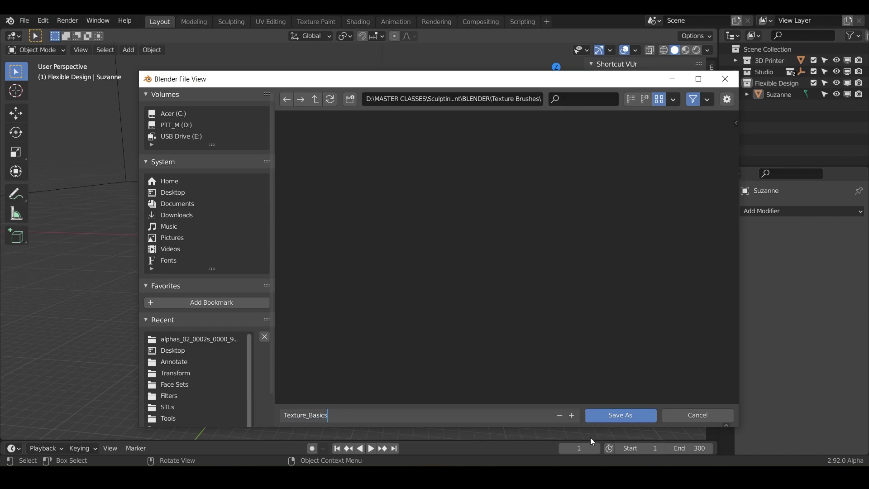
Save the file as Texture_Basics and read through the BlenderNation free brushes article
{"action": "left_click", "coordinate": [621, 416]}
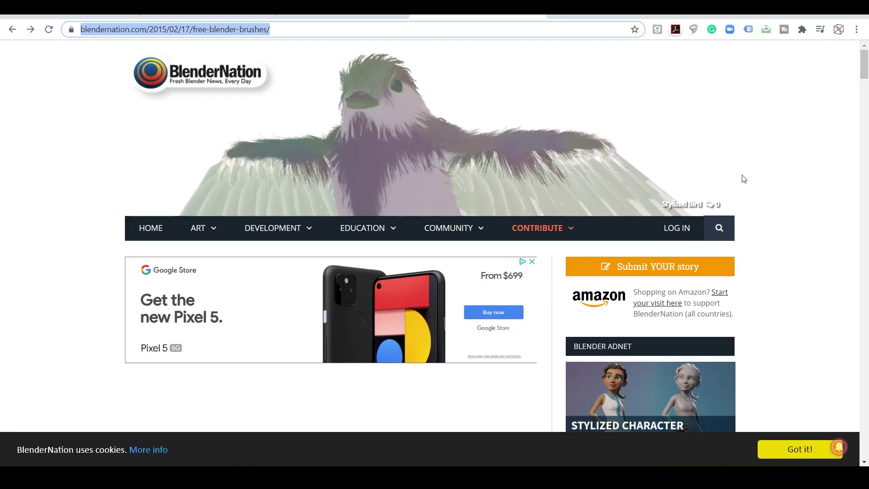
{"action": "scroll", "coordinate": [781, 264], "scroll_direction": "down", "scroll_amount": 5}
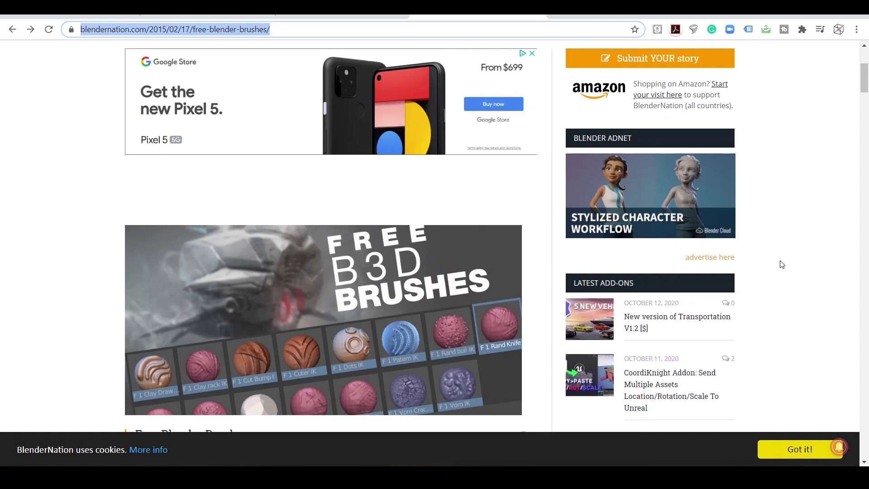
{"action": "scroll", "coordinate": [781, 265], "scroll_direction": "down", "scroll_amount": 13}
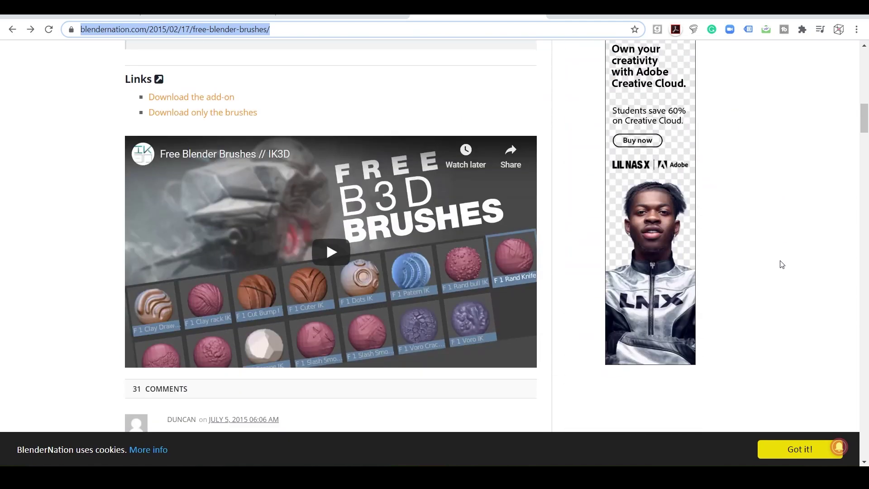
{"action": "scroll", "coordinate": [782, 264], "scroll_direction": "down", "scroll_amount": 5}
{"action": "scroll", "coordinate": [782, 264], "scroll_direction": "up", "scroll_amount": 20}
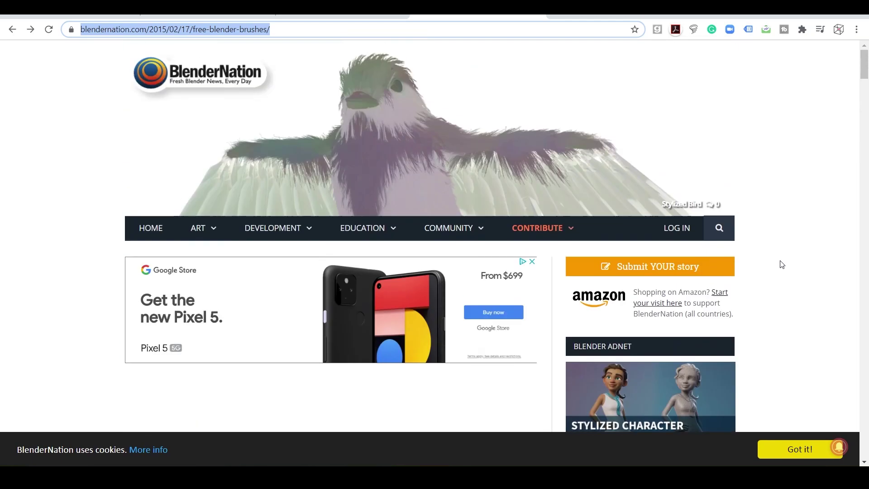
{"action": "scroll", "coordinate": [781, 264], "scroll_direction": "down", "scroll_amount": 10}
{"action": "scroll", "coordinate": [782, 264], "scroll_direction": "up", "scroll_amount": 5}
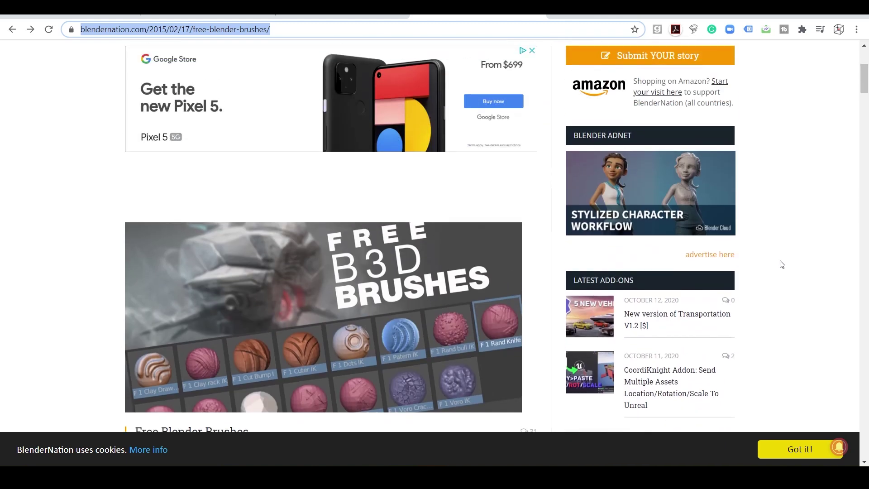
{"action": "scroll", "coordinate": [782, 264], "scroll_direction": "down", "scroll_amount": 2}
Open the BRUSHES textures folder in File Explorer to view its 37 alpha images
{"action": "key", "text": "alt+Tab"}
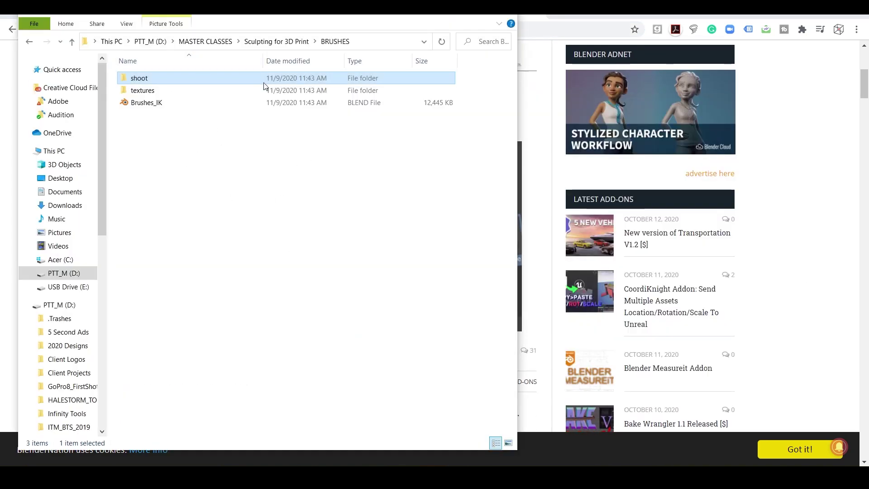
{"action": "double_click", "coordinate": [145, 93]}
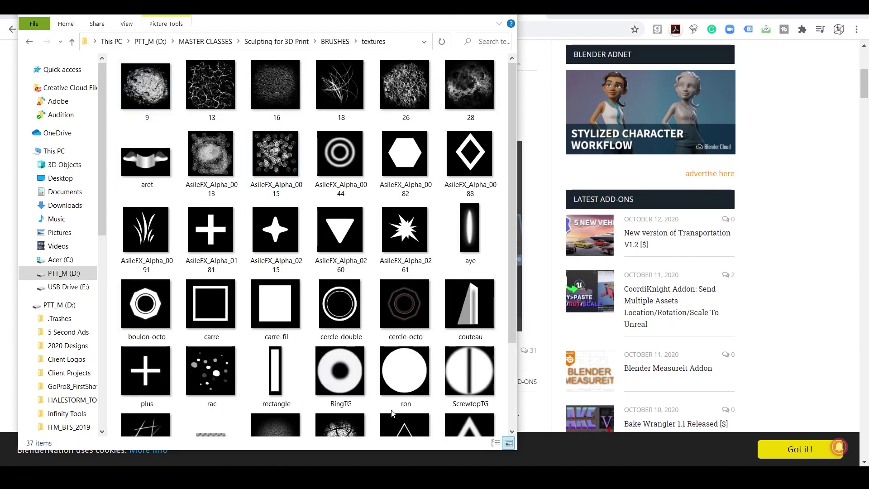
{"action": "scroll", "coordinate": [404, 286], "scroll_direction": "down", "scroll_amount": 3}
{"action": "scroll", "coordinate": [404, 285], "scroll_direction": "up", "scroll_amount": 3}
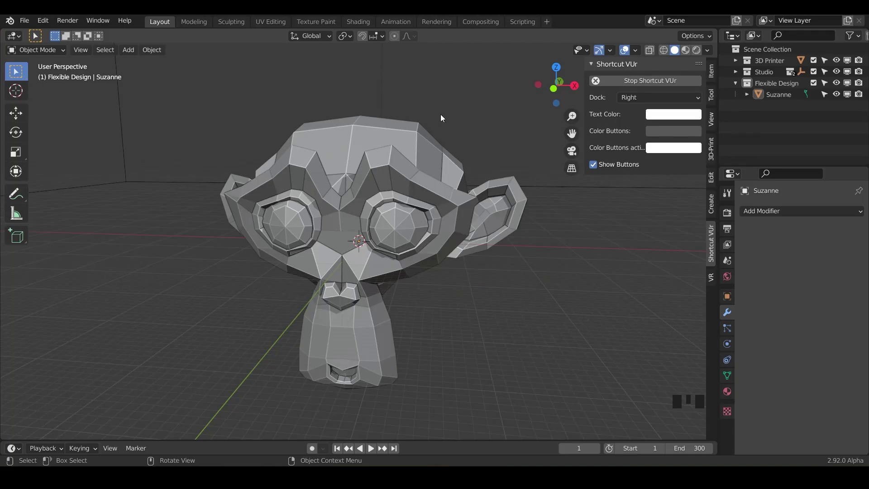
Save, select Suzanne, and shade the viewport with the rainbow normal MatCap
{"action": "key", "text": "ctrl+s"}
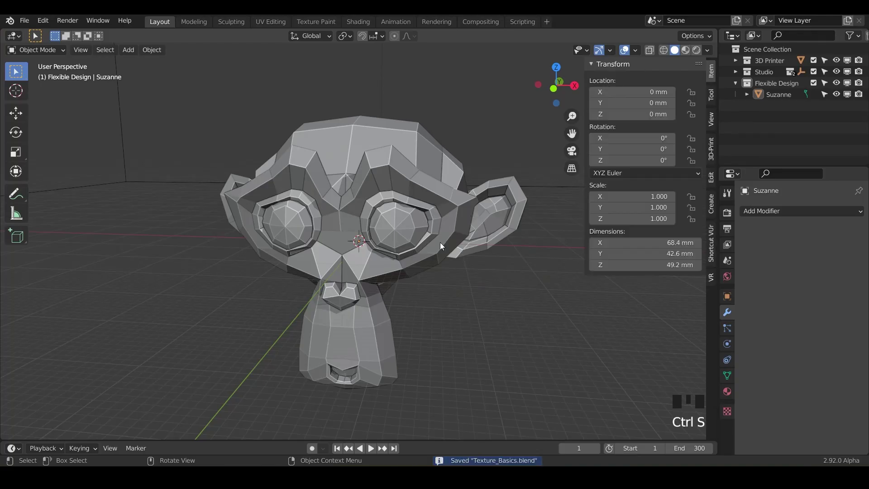
{"action": "left_click", "coordinate": [441, 246]}
{"action": "left_click", "coordinate": [707, 50]}
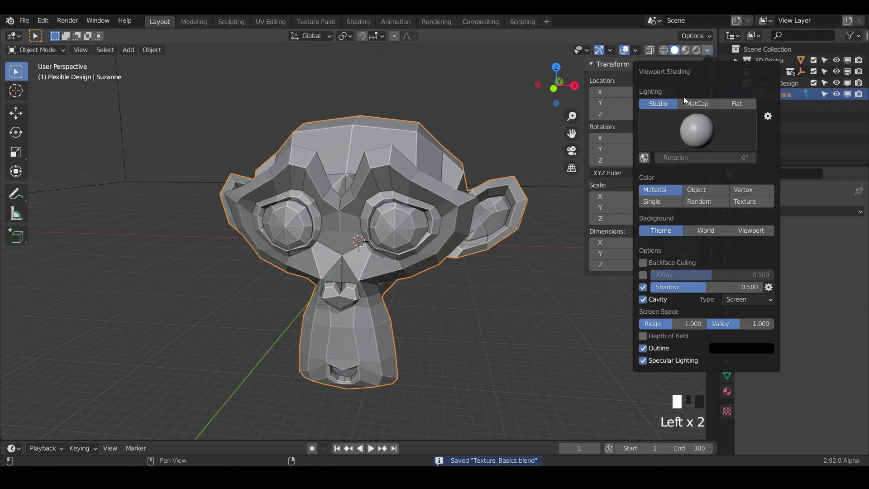
{"action": "left_click", "coordinate": [697, 104]}
{"action": "left_click", "coordinate": [697, 130]}
{"action": "left_click", "coordinate": [700, 169]}
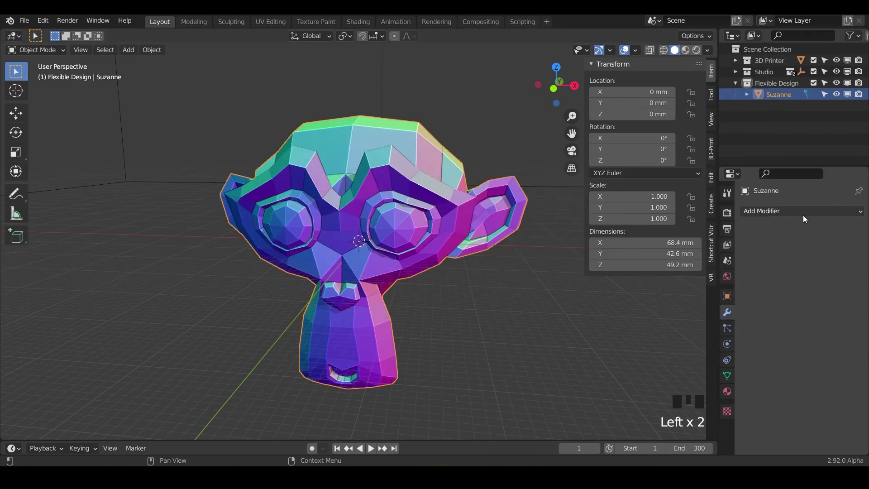
Add a Multiresolution modifier to Suzanne and subdivide it to level 4
{"action": "left_click", "coordinate": [803, 216]}
{"action": "left_click", "coordinate": [636, 339]}
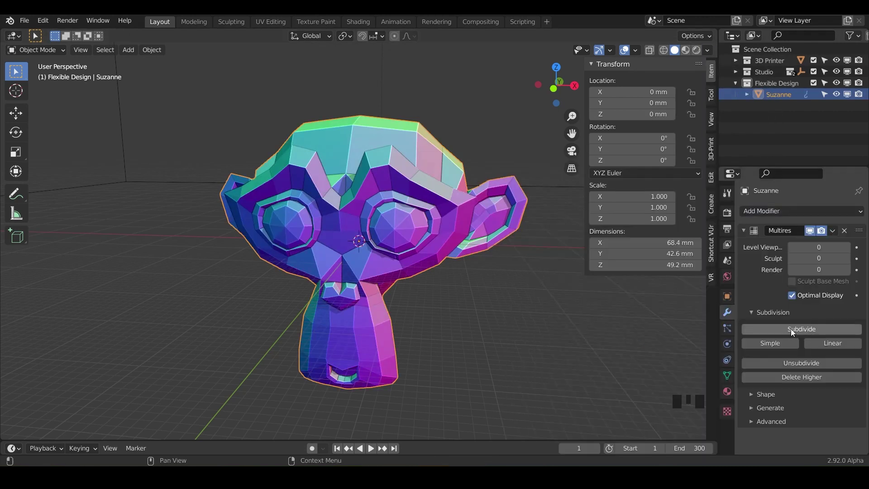
{"action": "left_click", "coordinate": [804, 329]}
{"action": "left_click", "coordinate": [805, 330]}
{"action": "left_click", "coordinate": [805, 329]}
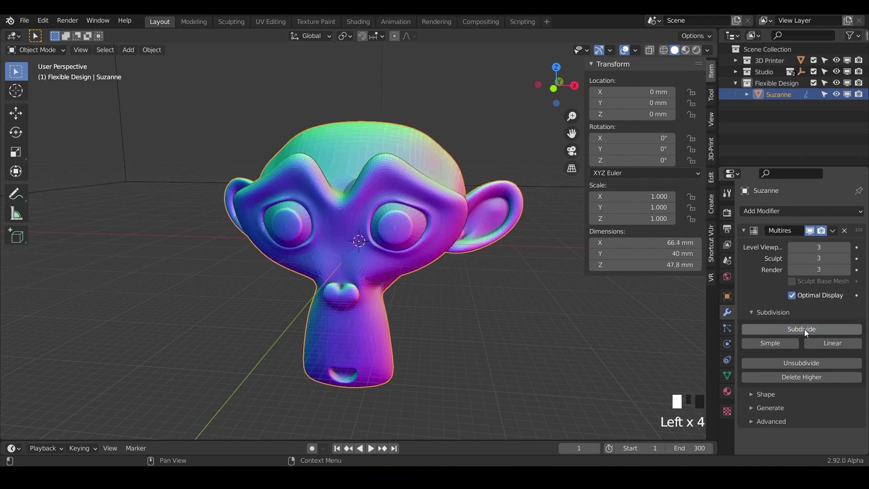
{"action": "left_click", "coordinate": [805, 329]}
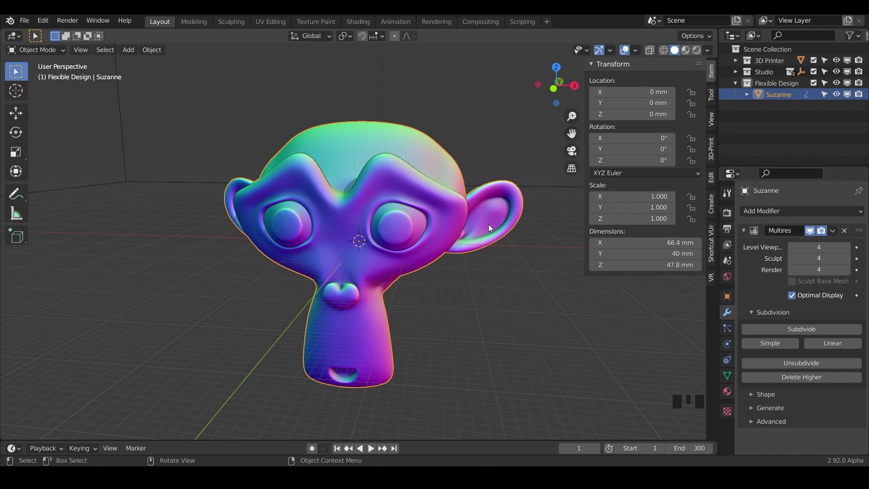
Turn on the Statistics overlay in the viewport
{"action": "left_click", "coordinate": [636, 51]}
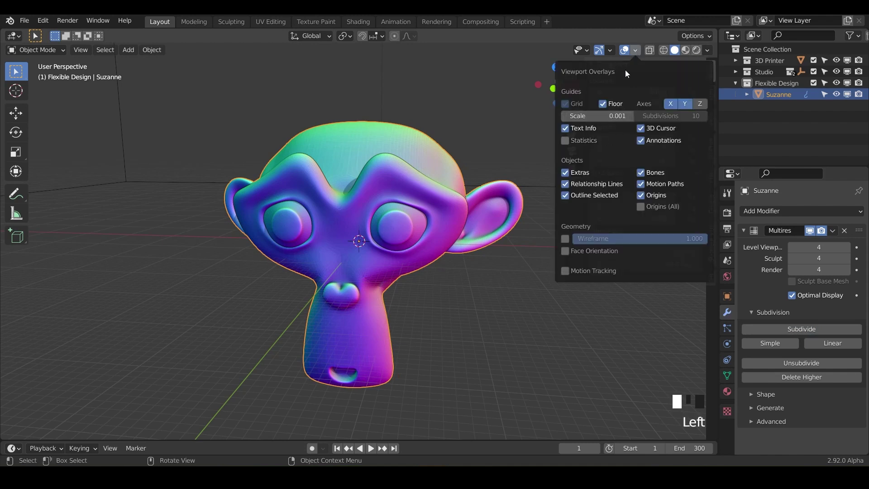
{"action": "left_click", "coordinate": [565, 141]}
{"action": "key", "text": "n"}
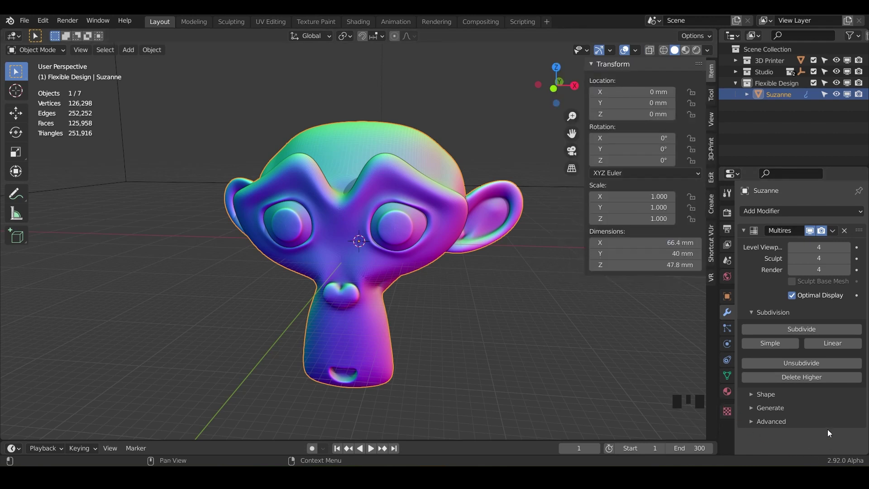
Raise Multires to level 6 (over 2 million vertices), save, and switch into Sculpt Mode
{"action": "left_click", "coordinate": [798, 332]}
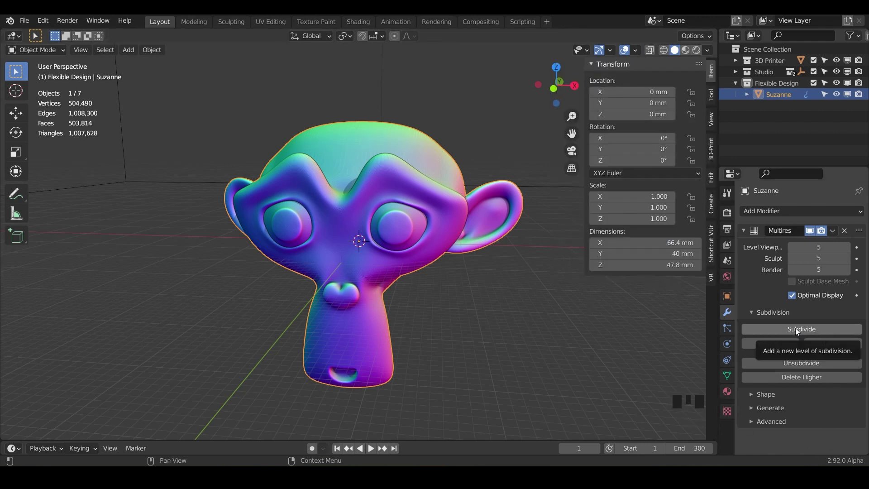
{"action": "left_click", "coordinate": [797, 331]}
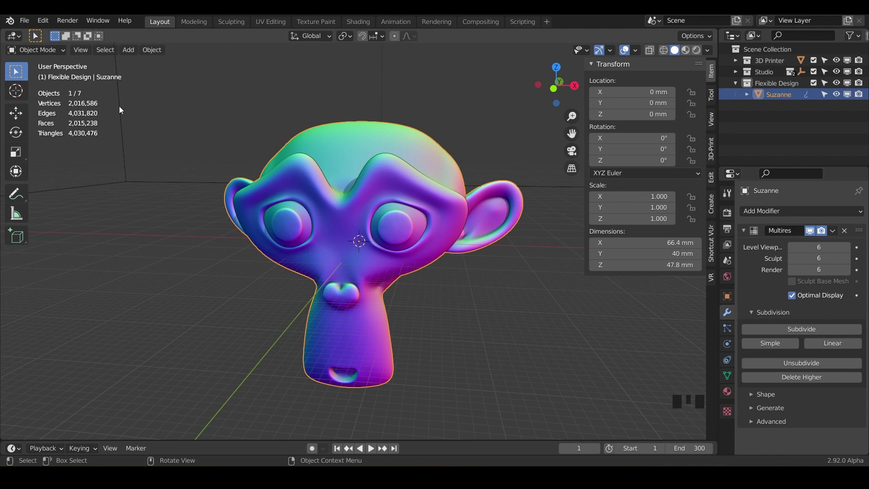
{"action": "mouse_move", "coordinate": [332, 245]}
{"action": "middle_mouse_down"}
{"action": "mouse_move", "coordinate": [354, 242]}
{"action": "mouse_move", "coordinate": [327, 246]}
{"action": "middle_mouse_up"}
{"action": "key", "text": "ctrl+s"}
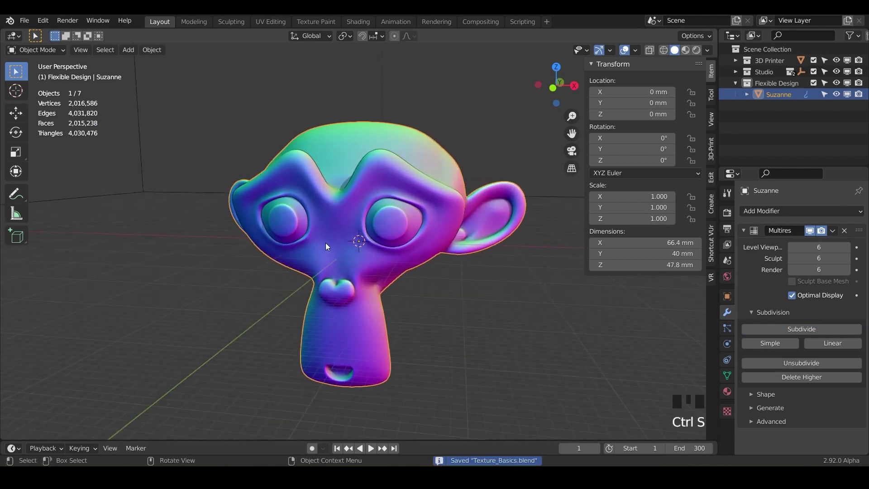
{"action": "key", "text": "ctrl"}
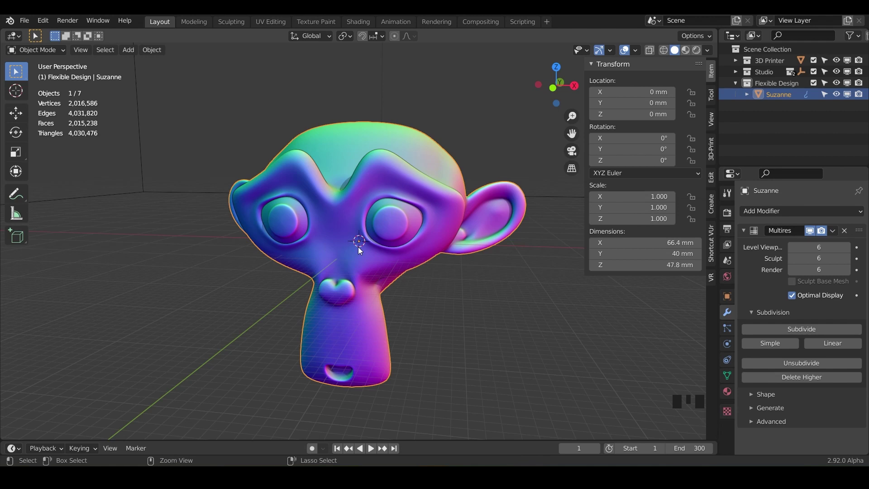
{"action": "key", "text": "ctrl+Tab"}
In Sculpt Mode, add a new brush copied from Draw and name it Texture_1
{"action": "left_click", "coordinate": [349, 311]}
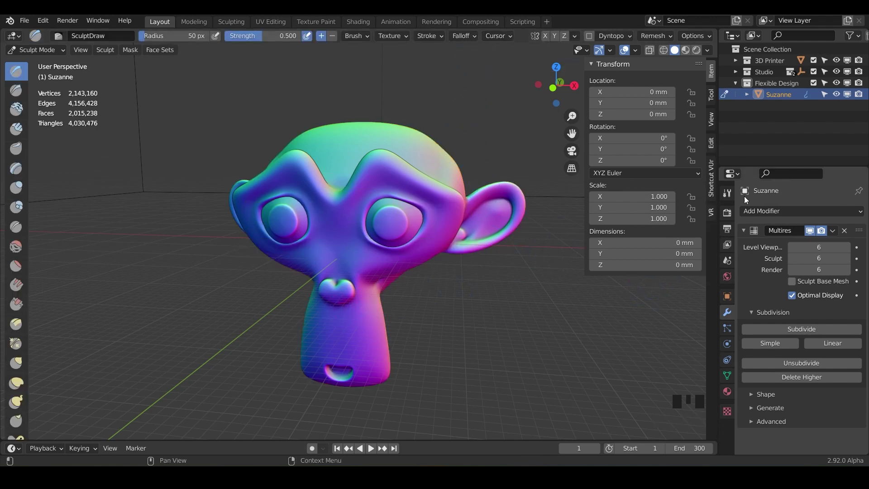
{"action": "left_click", "coordinate": [726, 193]}
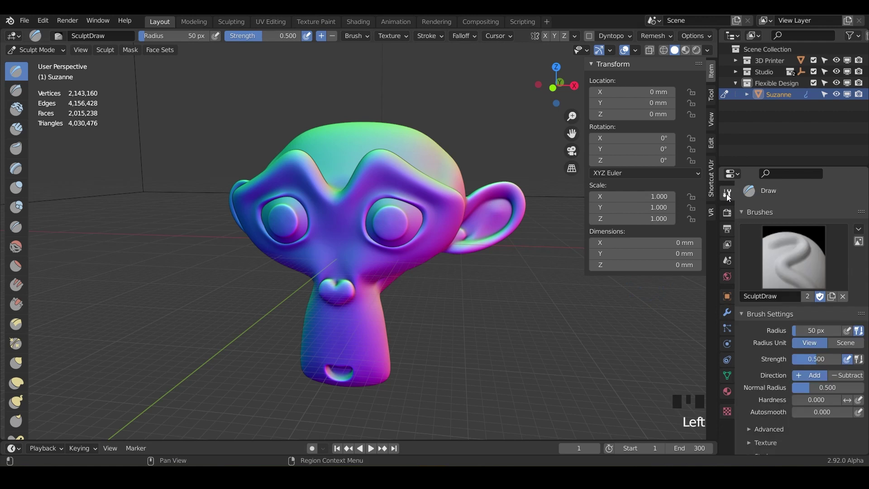
{"action": "left_click", "coordinate": [832, 299]}
{"action": "double_click", "coordinate": [777, 296]}
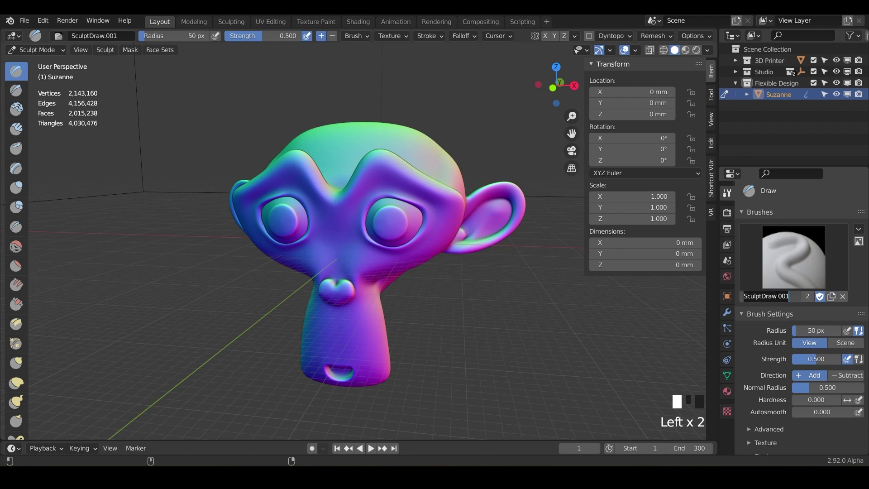
{"action": "type", "text": "Texture"}
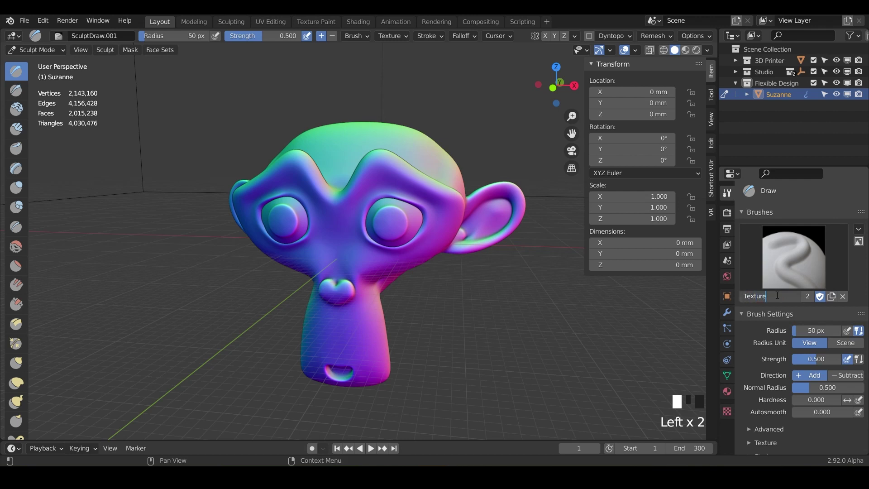
{"action": "type", "text": "_"}
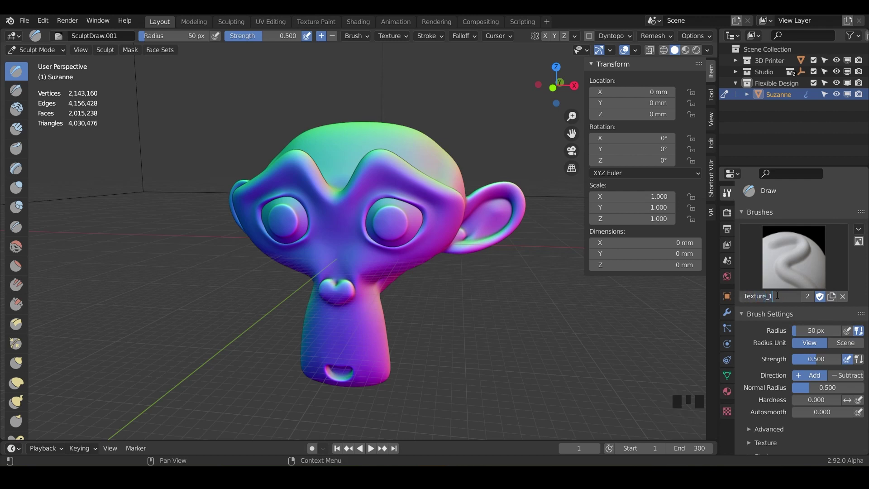
{"action": "type", "text": "1"}
{"action": "key", "text": "Return"}
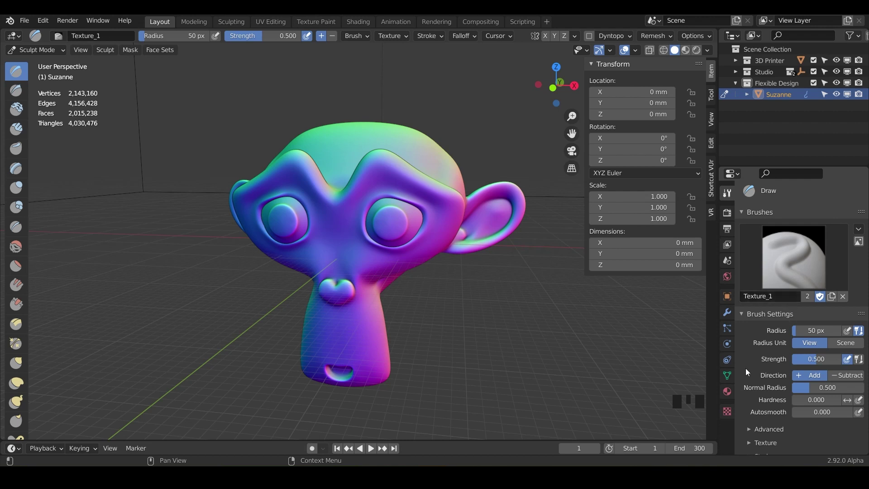
Widen the Properties area beside the viewport to show more brush settings
{"action": "scroll", "coordinate": [745, 373], "scroll_direction": "down", "scroll_amount": 6}
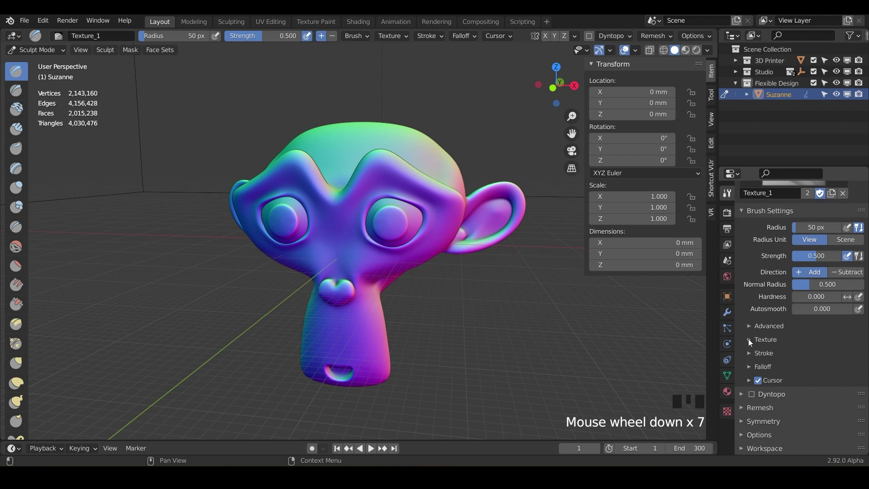
{"action": "left_click", "coordinate": [407, 37]}
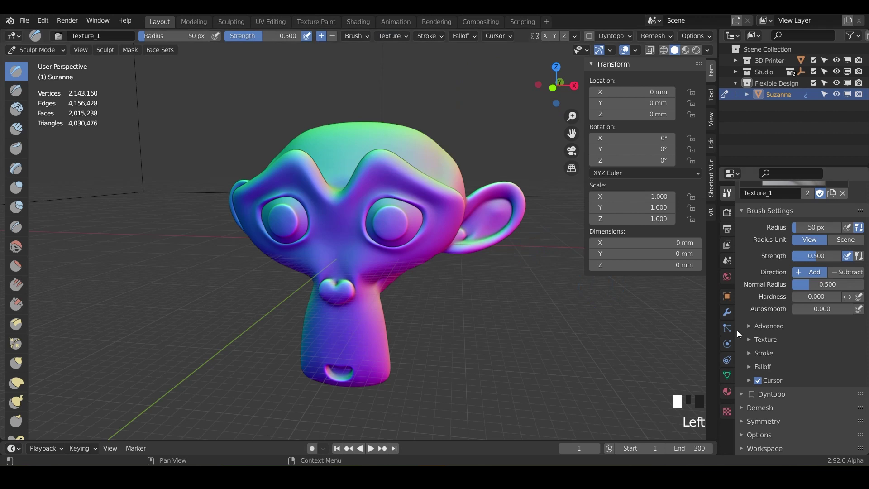
{"action": "left_click_drag", "start_coordinate": [720, 333], "coordinate": [538, 333]}
Hide the viewport sidebar and expand the brush's Texture panel
{"action": "key", "text": "n"}
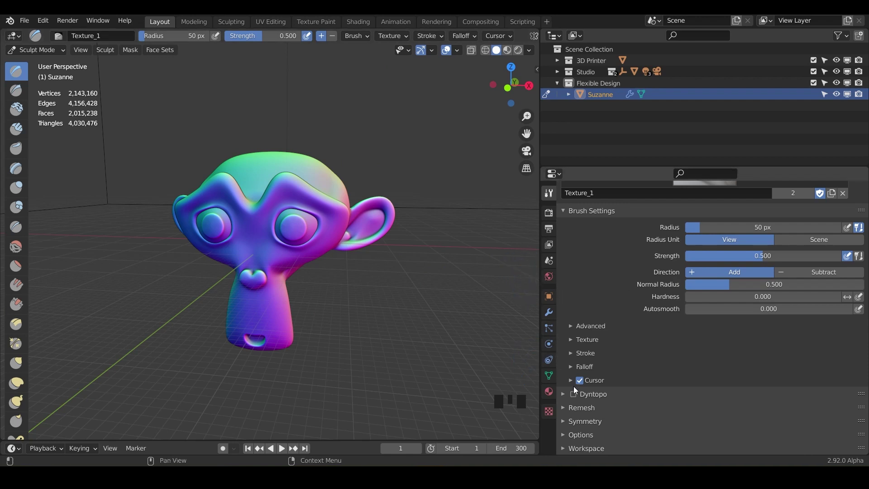
{"action": "left_click", "coordinate": [573, 341]}
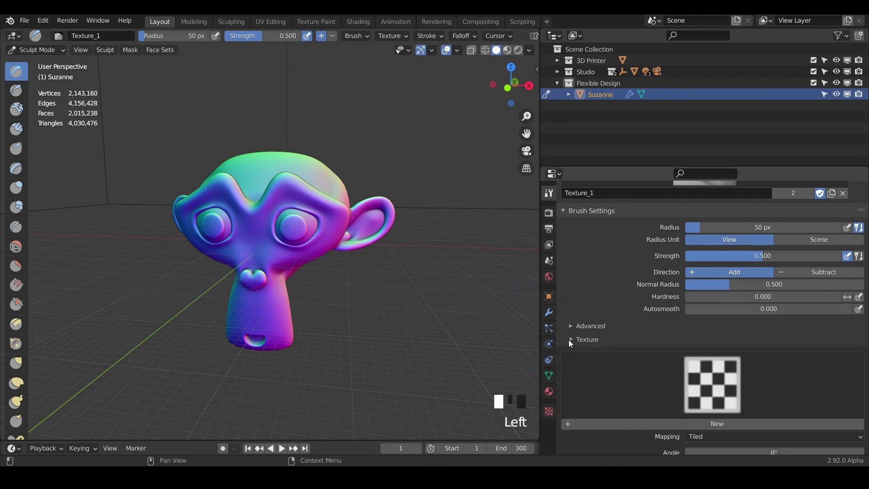
{"action": "scroll", "coordinate": [615, 390], "scroll_direction": "down", "scroll_amount": 5}
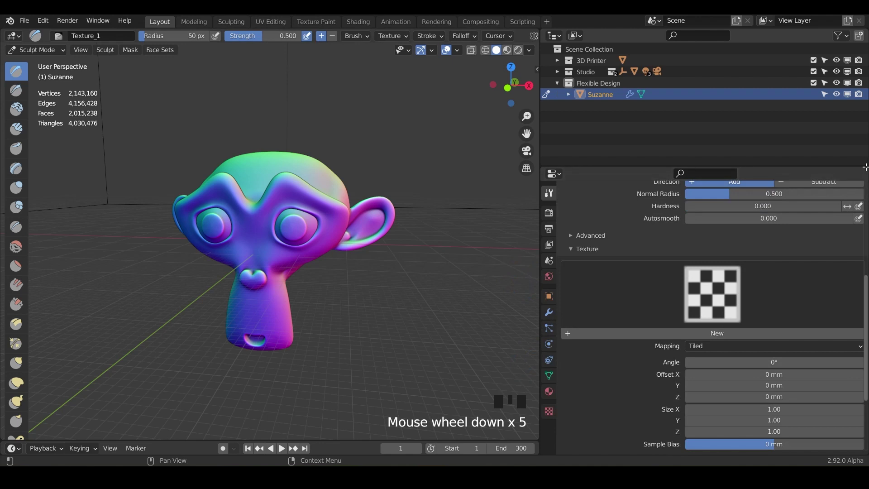
Split Properties into two editors and show the brush Texture tab in the right one
{"action": "left_click_drag", "start_coordinate": [865, 167], "coordinate": [701, 200]}
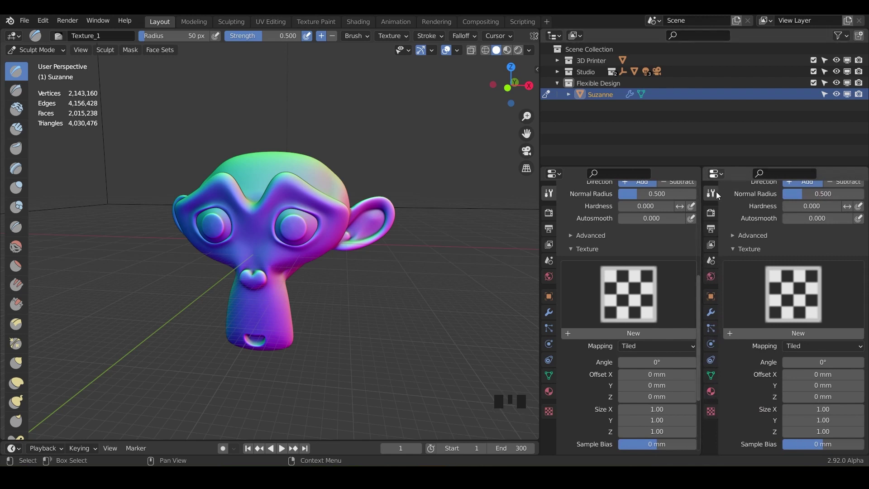
{"action": "left_click", "coordinate": [711, 412]}
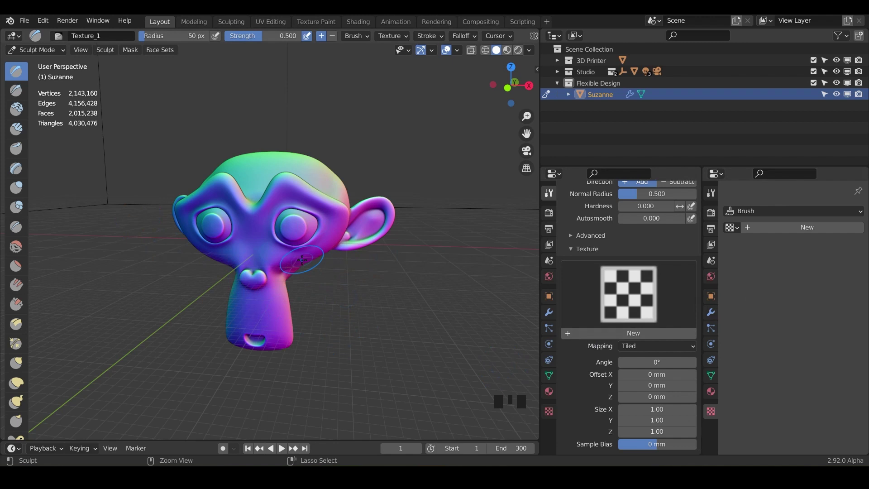
{"action": "scroll", "coordinate": [596, 259], "scroll_direction": "down", "scroll_amount": 12}
{"action": "scroll", "coordinate": [603, 251], "scroll_direction": "up", "scroll_amount": 17}
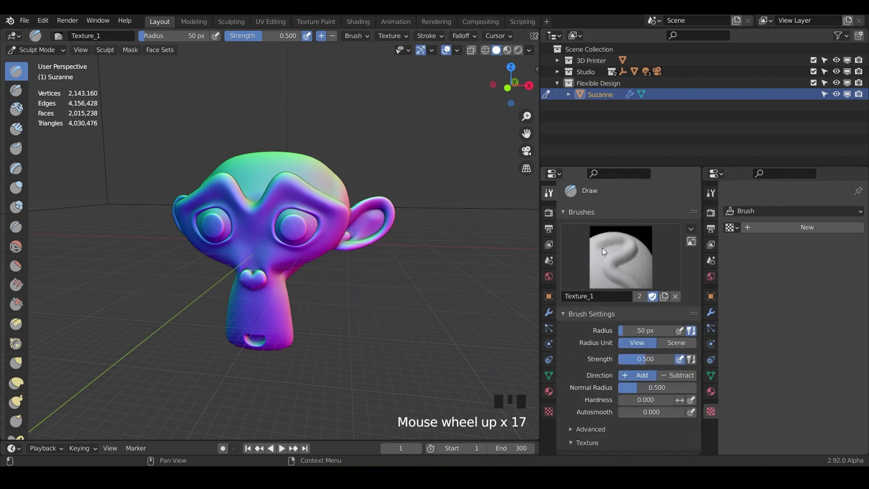
{"action": "scroll", "coordinate": [588, 397], "scroll_direction": "down", "scroll_amount": 8}
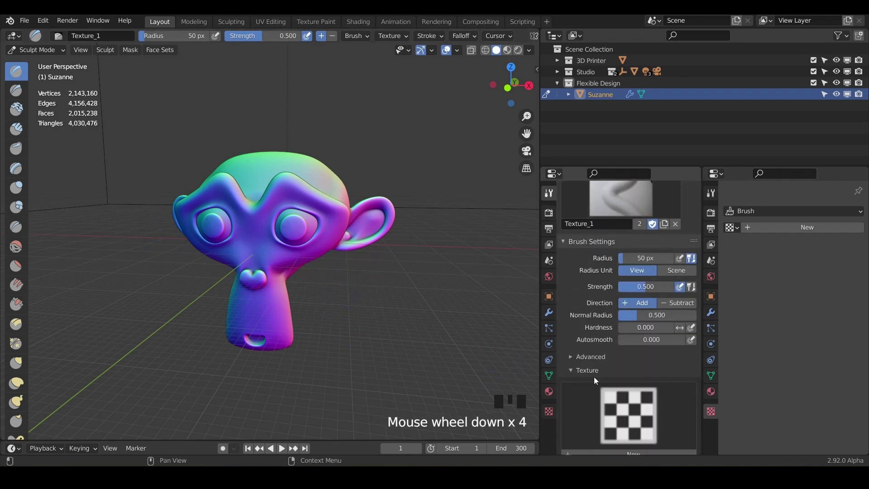
{"action": "scroll", "coordinate": [581, 397], "scroll_direction": "down", "scroll_amount": 3}
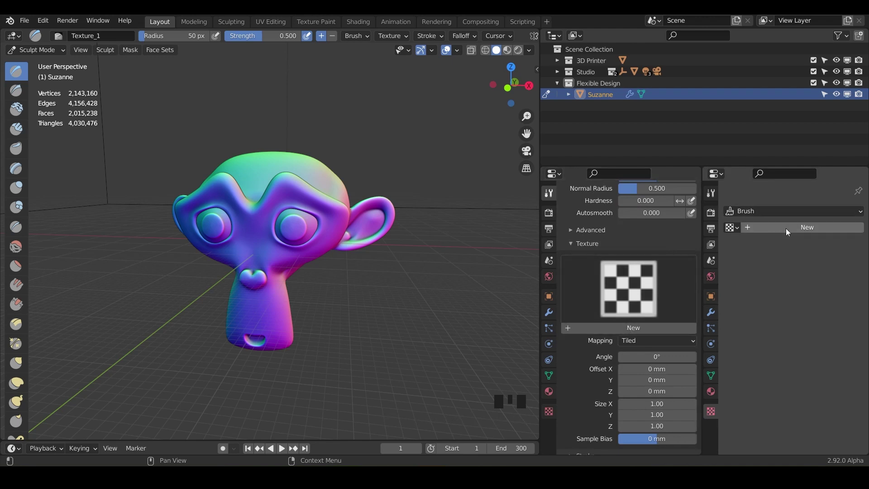
Create a new Image or Movie brush texture named Texture_Picture
{"action": "left_click", "coordinate": [628, 327]}
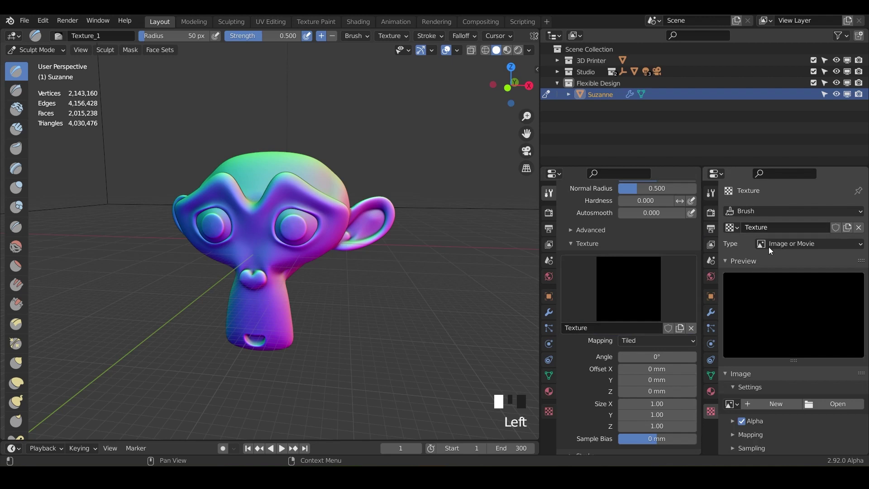
{"action": "left_click", "coordinate": [595, 329]}
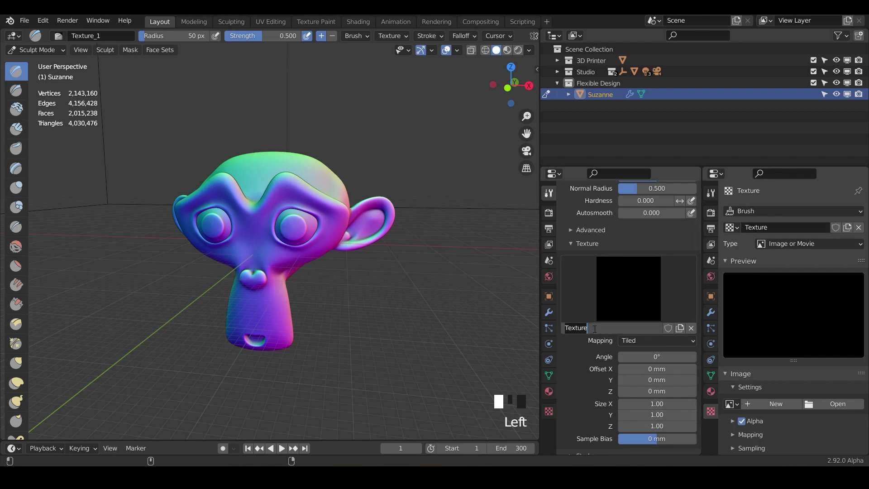
{"action": "type", "text": "Texture_Pict"}
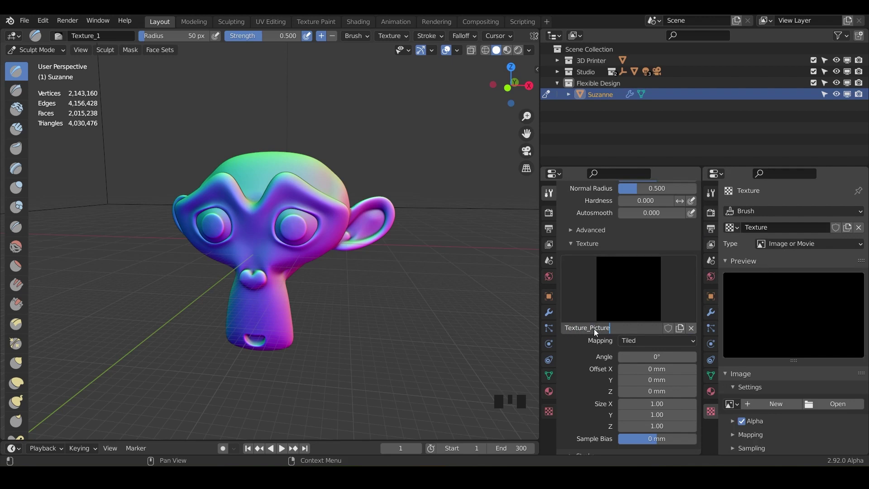
{"action": "type", "text": "ure"}
{"action": "key", "text": "Return"}
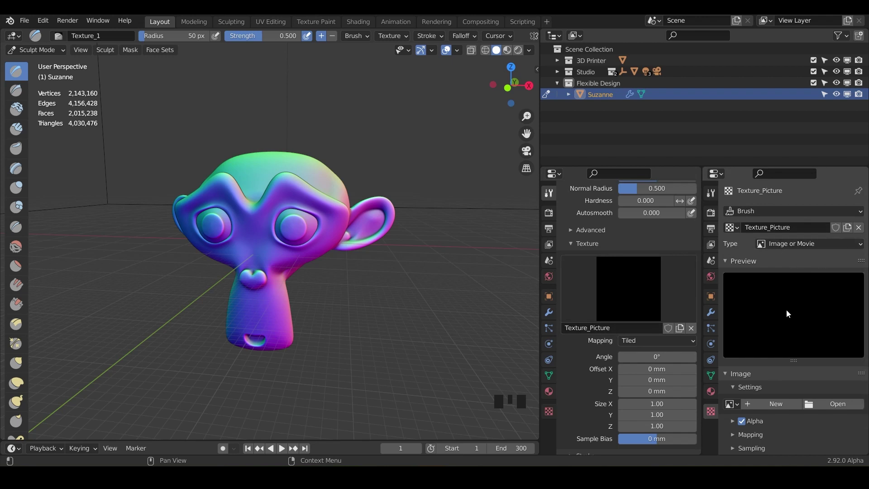
Load 9.png from BRUSHES\textures as the Texture_Picture image
{"action": "left_click", "coordinate": [829, 404]}
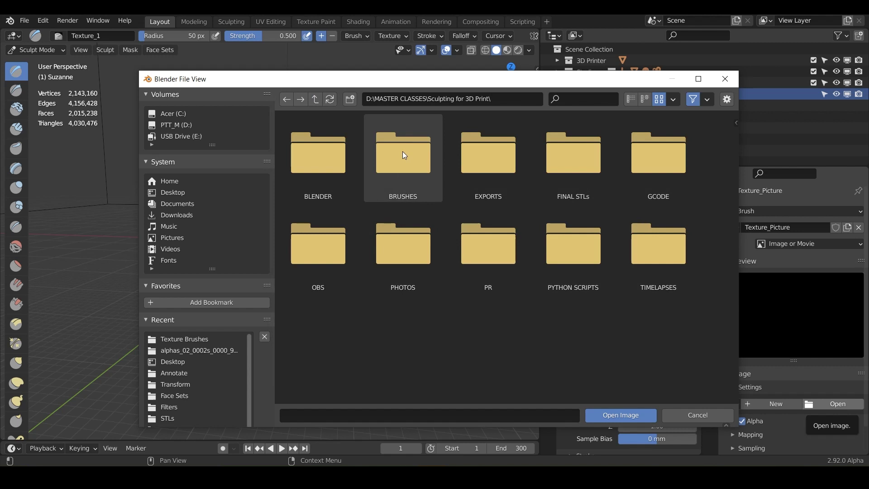
{"action": "double_click", "coordinate": [402, 159]}
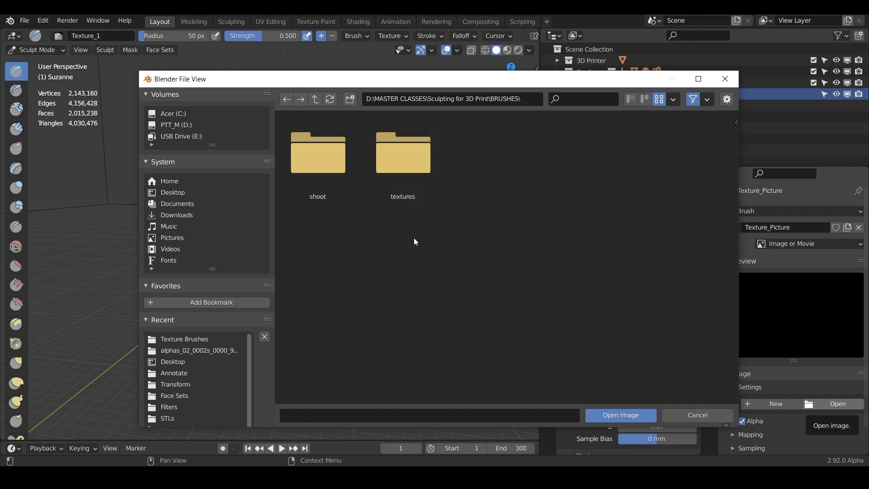
{"action": "double_click", "coordinate": [407, 167]}
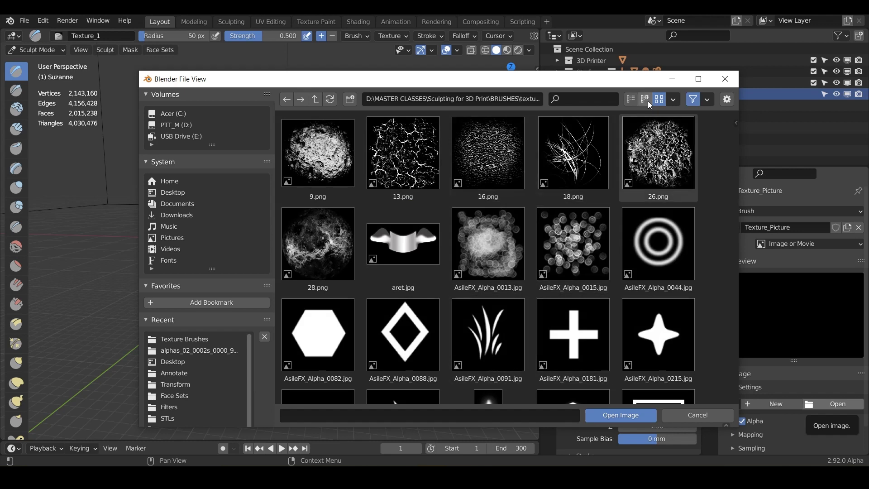
{"action": "left_click", "coordinate": [632, 100]}
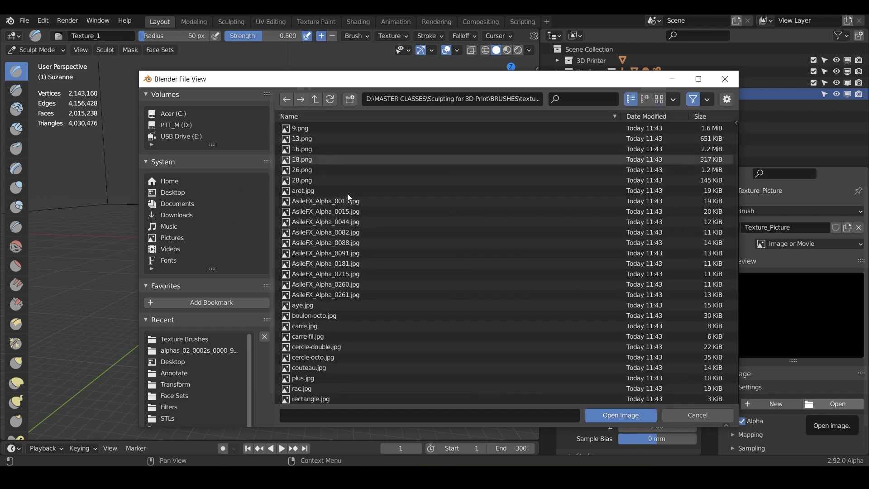
{"action": "left_click", "coordinate": [659, 100]}
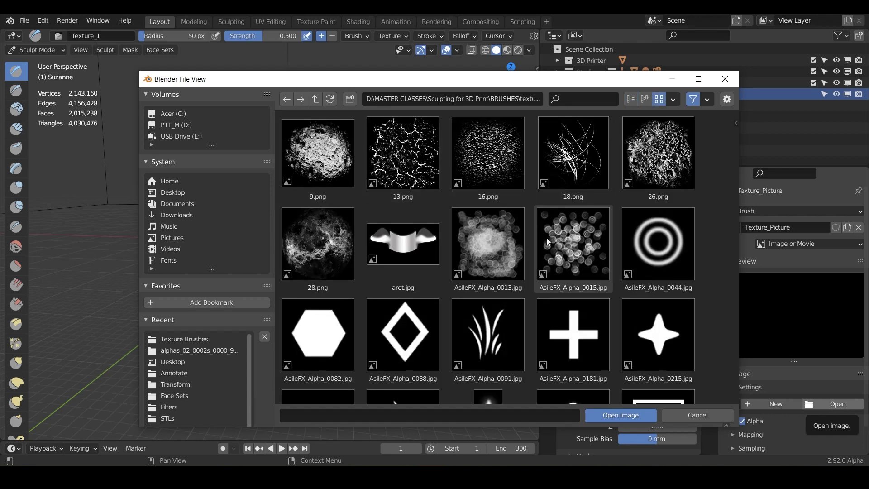
{"action": "scroll", "coordinate": [538, 253], "scroll_direction": "down", "scroll_amount": 5}
{"action": "scroll", "coordinate": [539, 256], "scroll_direction": "up", "scroll_amount": 5}
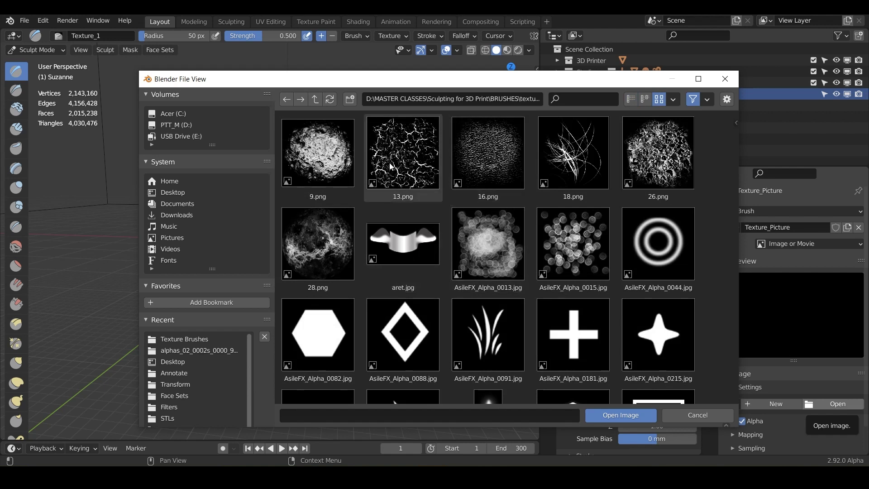
{"action": "left_click", "coordinate": [336, 165]}
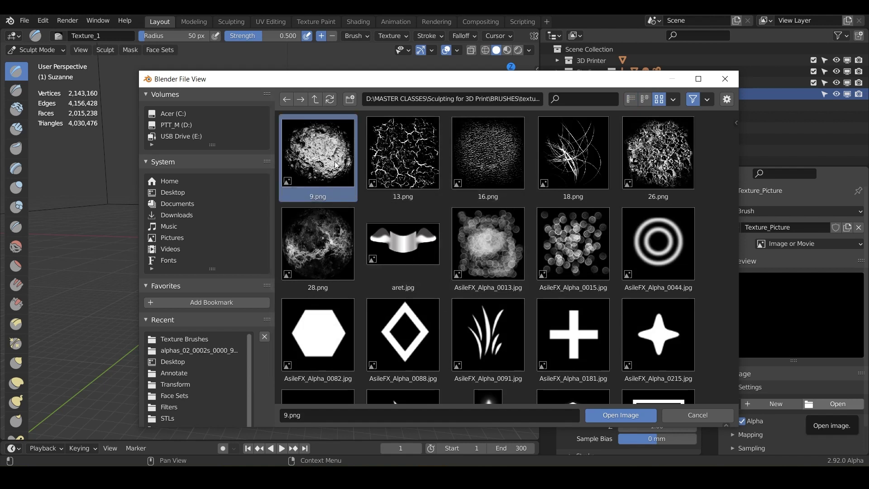
{"action": "left_click", "coordinate": [620, 414]}
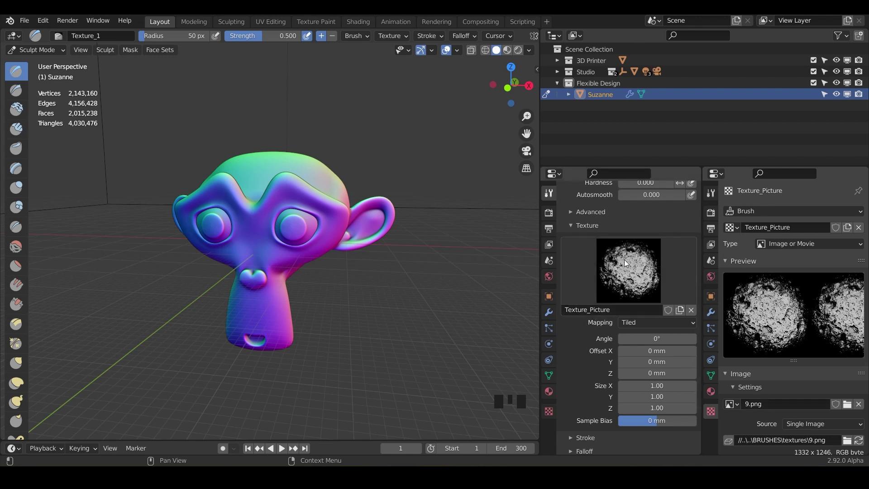
Zoom in on Suzanne's head and stamp test crater strokes with the textured brush
{"action": "scroll", "coordinate": [623, 264], "scroll_direction": "up", "scroll_amount": 13}
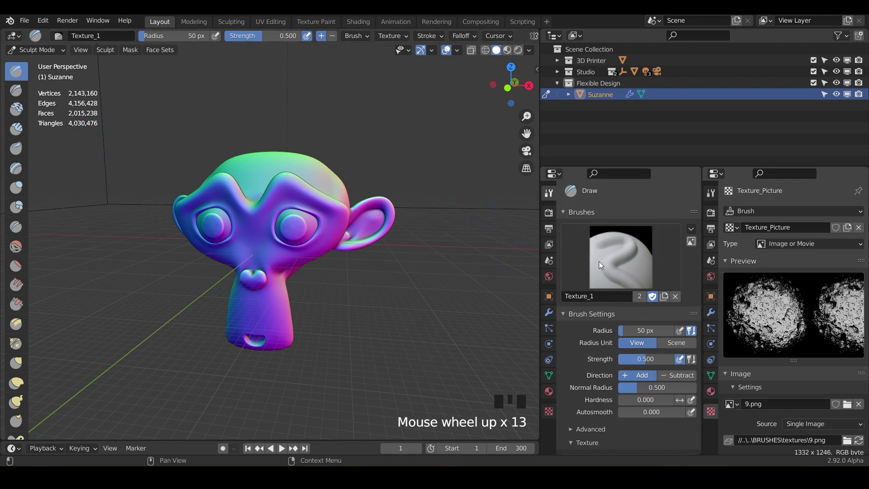
{"action": "left_click", "coordinate": [623, 263]}
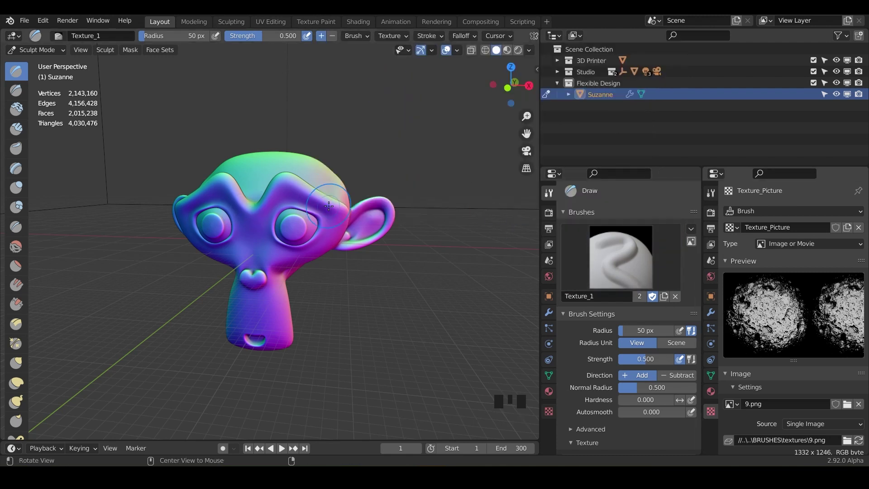
{"action": "mouse_move", "coordinate": [329, 206]}
{"action": "middle_mouse_down"}
{"action": "mouse_move", "coordinate": [301, 203]}
{"action": "mouse_move", "coordinate": [270, 171]}
{"action": "middle_mouse_up"}
{"action": "scroll", "coordinate": [300, 200], "scroll_direction": "up", "scroll_amount": 2}
{"action": "left_click_drag", "start_coordinate": [270, 170], "coordinate": [348, 244]}
{"action": "middle_click_drag", "start_coordinate": [359, 246], "coordinate": [305, 196]}
{"action": "mouse_move", "coordinate": [304, 196]}
{"action": "left_mouse_down"}
{"action": "mouse_move", "coordinate": [358, 218]}
{"action": "mouse_move", "coordinate": [339, 247]}
{"action": "left_mouse_up"}
Undo the test crater strokes so the head is smooth again
{"action": "mouse_move", "coordinate": [339, 247]}
{"action": "middle_mouse_down"}
{"action": "mouse_move", "coordinate": [315, 239]}
{"action": "mouse_move", "coordinate": [343, 239]}
{"action": "middle_mouse_up"}
{"action": "scroll", "coordinate": [312, 240], "scroll_direction": "up", "scroll_amount": 5}
{"action": "scroll", "coordinate": [312, 238], "scroll_direction": "down", "scroll_amount": 4}
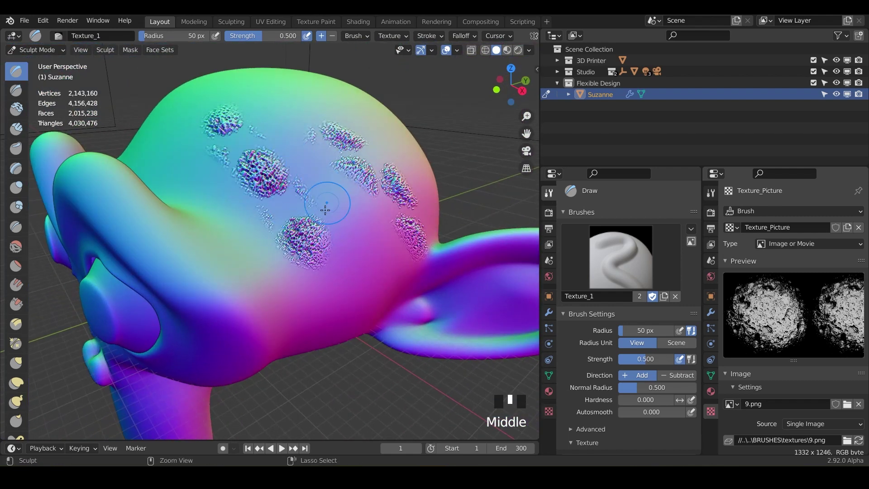
{"action": "key", "text": "ctrl+z"}
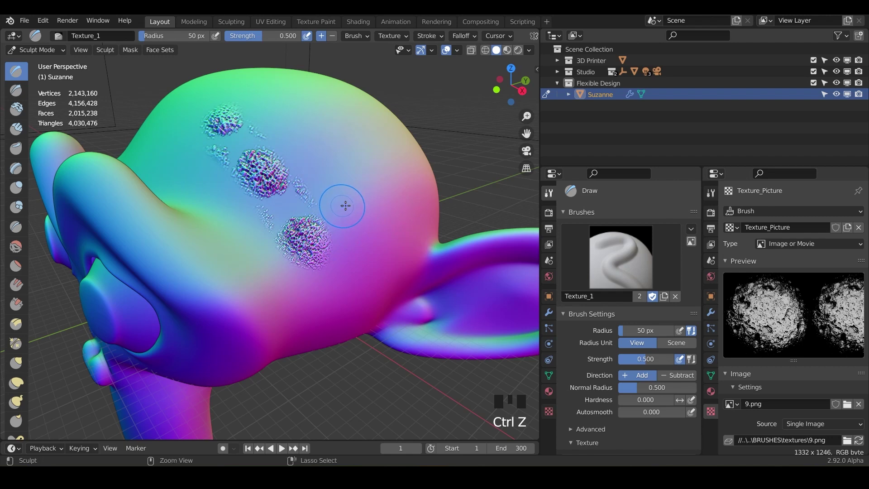
{"action": "scroll", "coordinate": [585, 382], "scroll_direction": "down", "scroll_amount": 6}
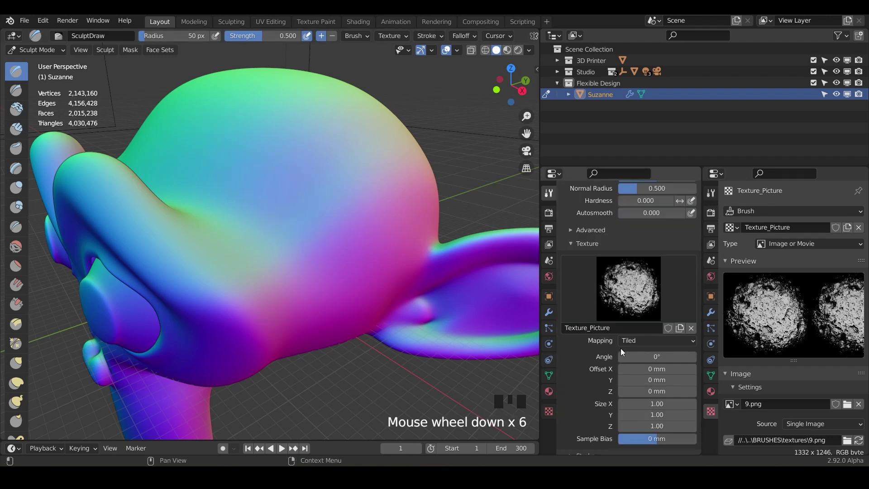
Set the brush texture mapping to Area Plane
{"action": "left_click", "coordinate": [647, 343]}
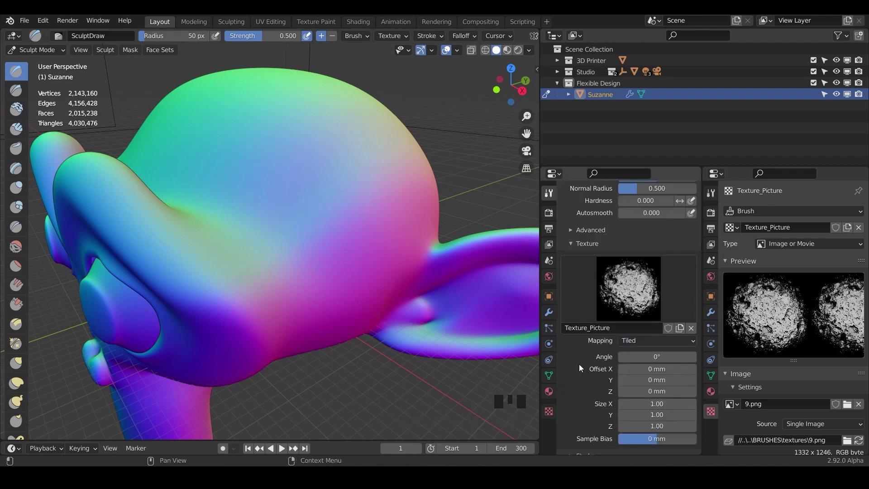
{"action": "left_click", "coordinate": [675, 343]}
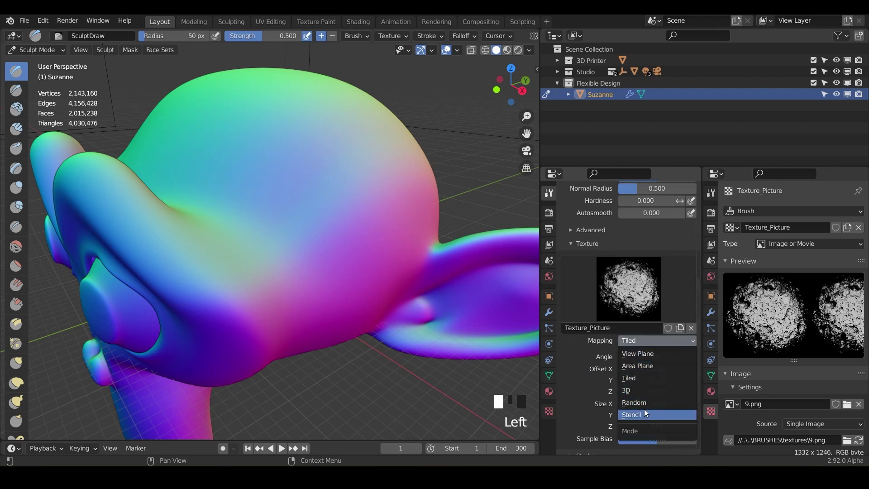
{"action": "left_click", "coordinate": [644, 366]}
Set the brush radius to 206 px and stamp a large crater patch on Suzanne's head
{"action": "key", "text": "f"}
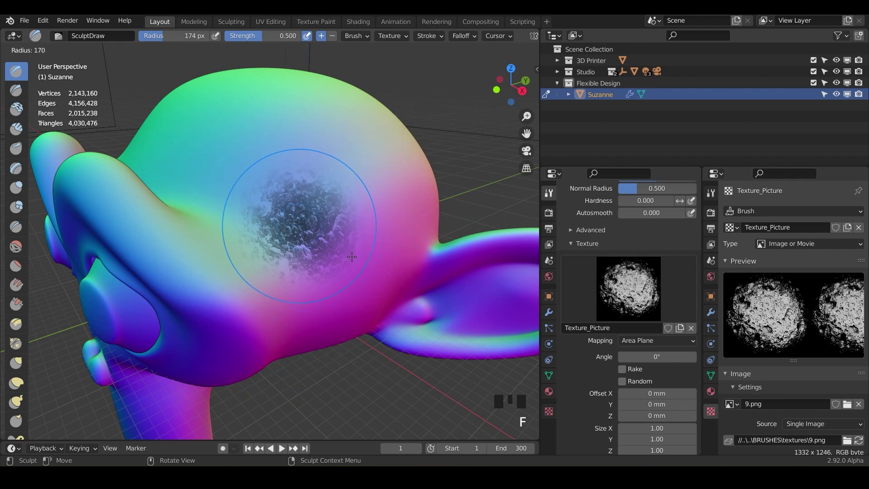
{"action": "left_click", "coordinate": [369, 256]}
{"action": "mouse_move", "coordinate": [312, 185]}
{"action": "left_mouse_down"}
{"action": "mouse_move", "coordinate": [376, 245]}
{"action": "mouse_move", "coordinate": [298, 212]}
{"action": "mouse_move", "coordinate": [257, 164]}
{"action": "left_mouse_up"}
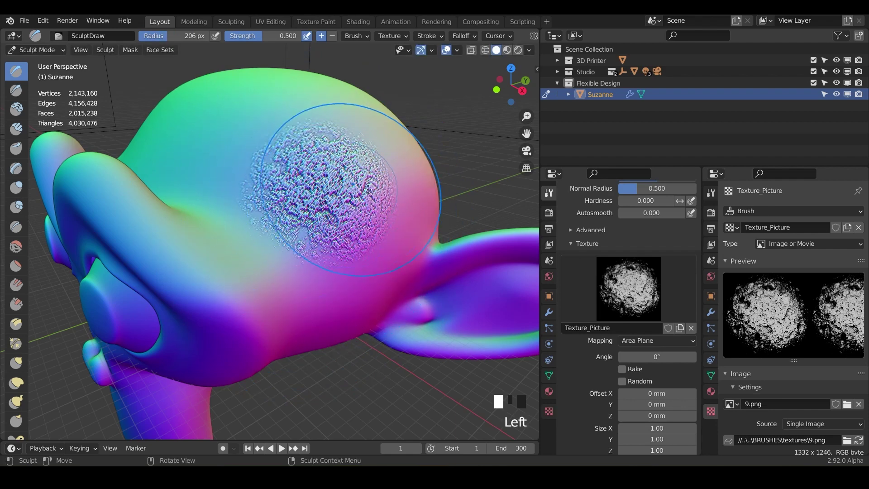
{"action": "scroll", "coordinate": [560, 363], "scroll_direction": "up", "scroll_amount": 10}
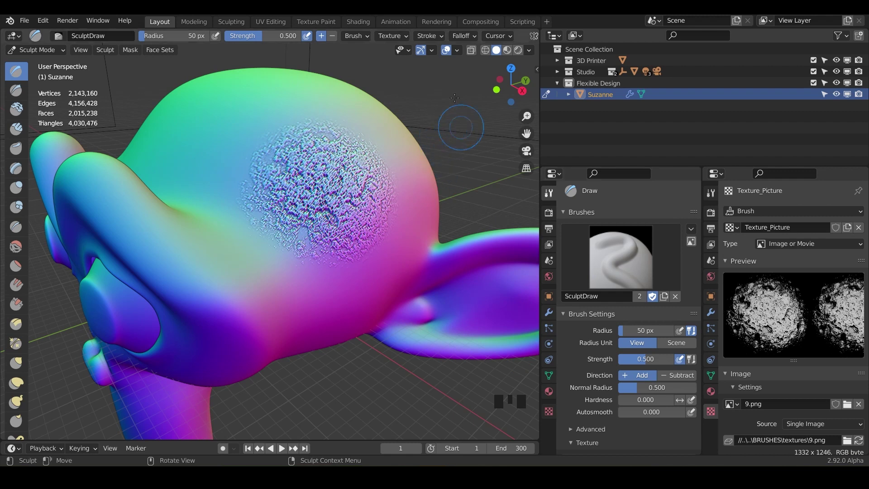
Switch the sculpt brush's stroke method to Line
{"action": "scroll", "coordinate": [571, 368], "scroll_direction": "down", "scroll_amount": 6}
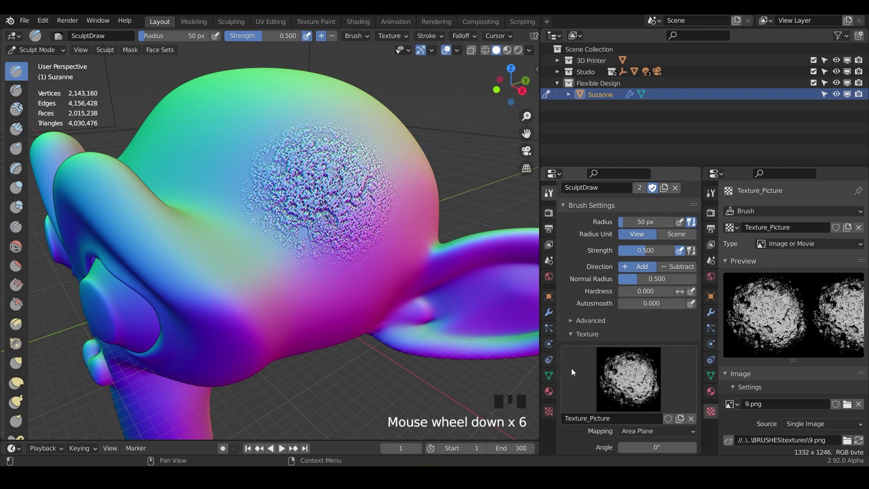
{"action": "left_click", "coordinate": [570, 334]}
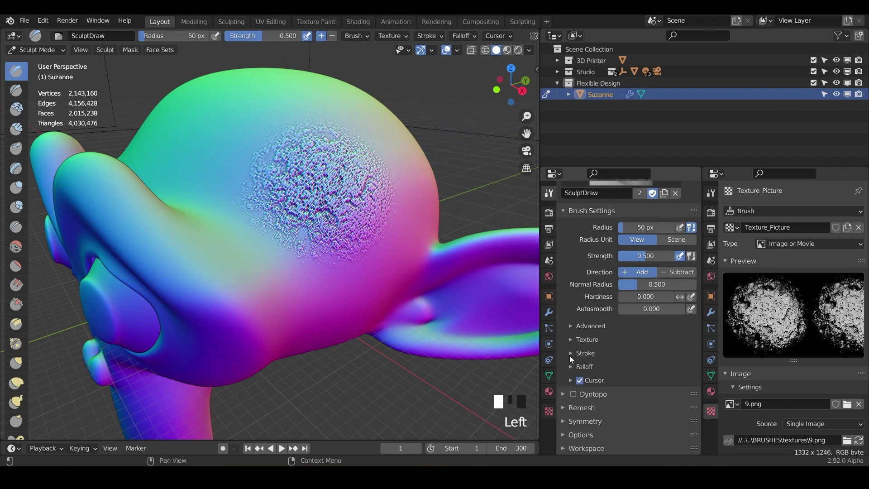
{"action": "left_click", "coordinate": [569, 353]}
{"action": "left_click", "coordinate": [436, 36]}
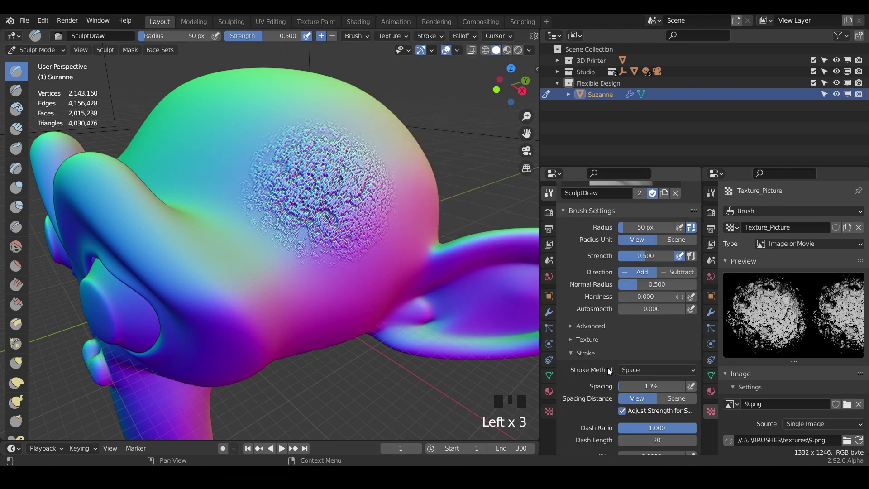
{"action": "left_click", "coordinate": [649, 372]}
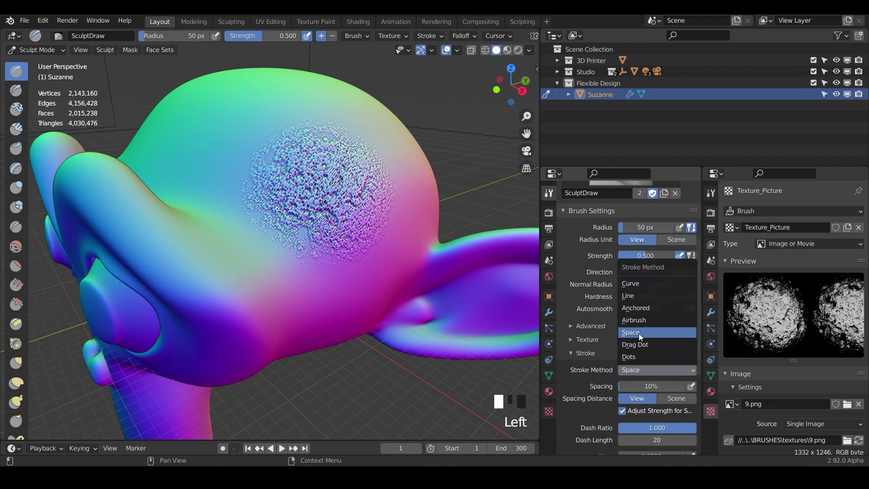
{"action": "left_click", "coordinate": [649, 295]}
Lay a straight crater-textured line stroke diagonally across the top of Suzanne's head
{"action": "middle_click_drag", "start_coordinate": [518, 308], "coordinate": [467, 313]}
{"action": "left_click_drag", "start_coordinate": [386, 263], "coordinate": [223, 177]}
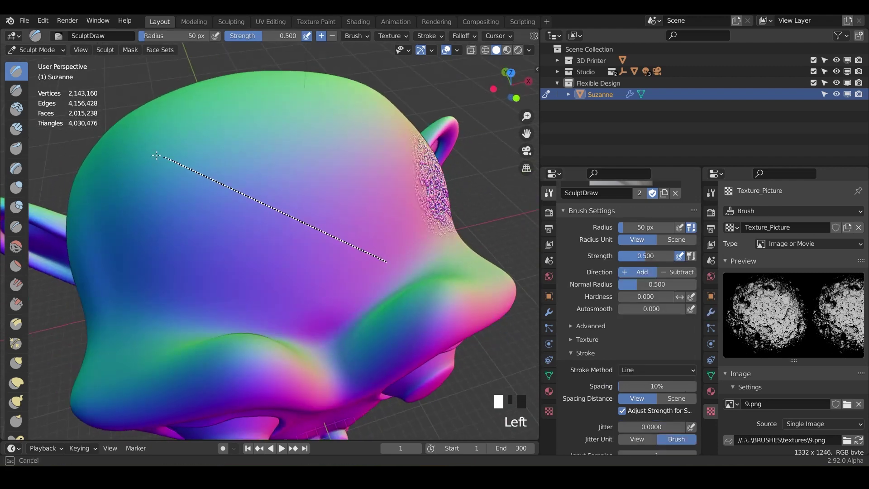
{"action": "left_click_drag", "start_coordinate": [156, 156], "coordinate": [156, 155]}
{"action": "middle_click_drag", "start_coordinate": [245, 278], "coordinate": [268, 252]}
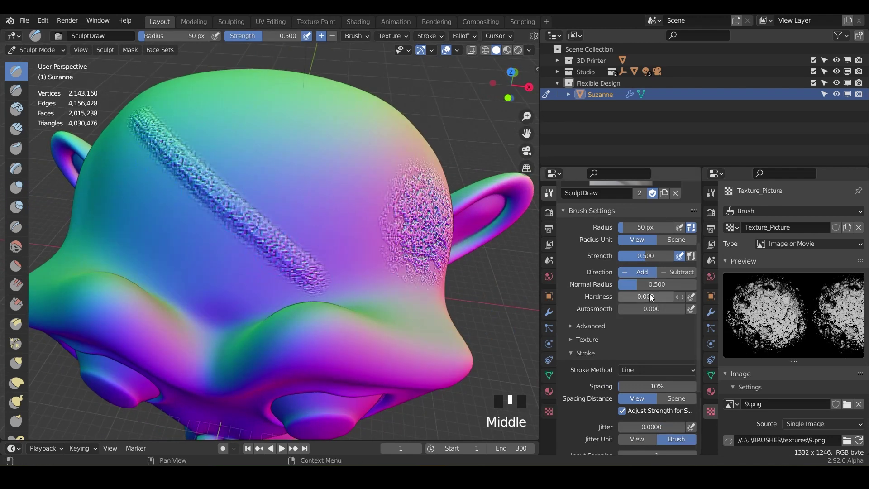
{"action": "left_click", "coordinate": [642, 370]}
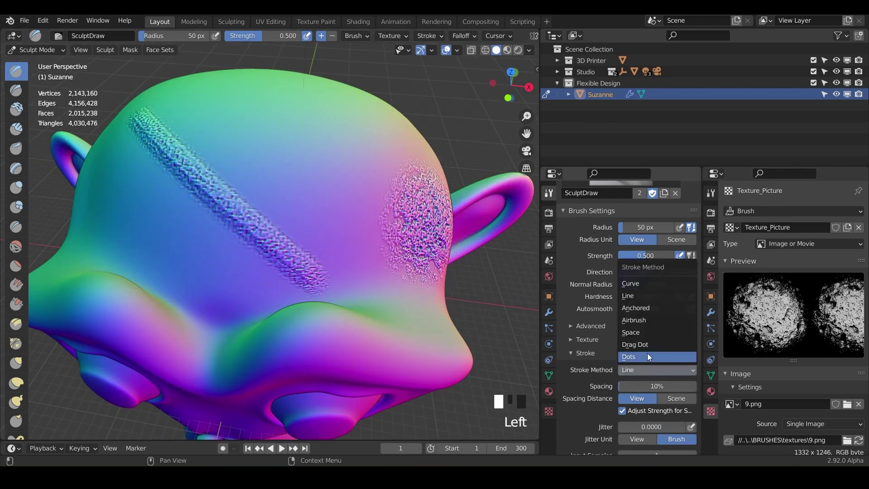
Switch to Anchored strokes, set the radius to 137 px and stamp a large crater on the head top
{"action": "left_click", "coordinate": [641, 309]}
{"action": "mouse_move", "coordinate": [360, 330]}
{"action": "middle_mouse_down"}
{"action": "mouse_move", "coordinate": [369, 297]}
{"action": "mouse_move", "coordinate": [301, 258]}
{"action": "middle_mouse_up"}
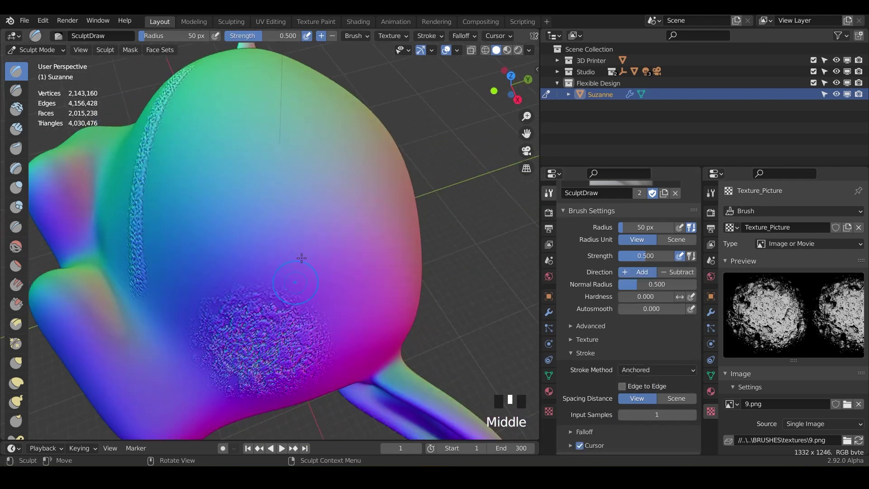
{"action": "key", "text": "f"}
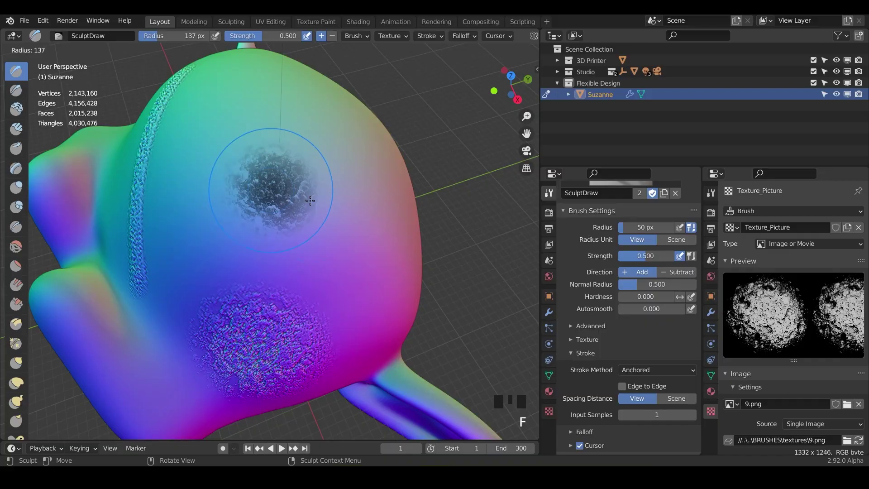
{"action": "left_click", "coordinate": [310, 201]}
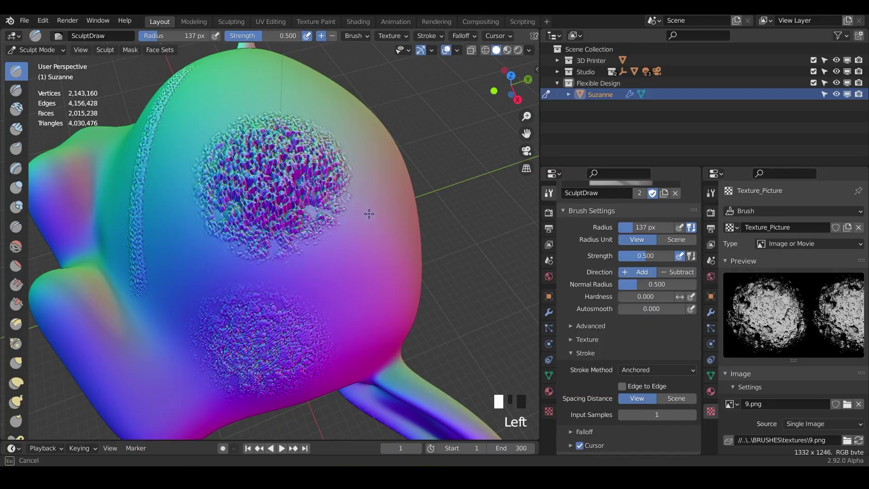
{"action": "mouse_move", "coordinate": [369, 213]}
{"action": "left_mouse_down"}
{"action": "mouse_move", "coordinate": [432, 261]}
{"action": "mouse_move", "coordinate": [348, 217]}
{"action": "mouse_move", "coordinate": [317, 149]}
{"action": "mouse_move", "coordinate": [371, 117]}
{"action": "mouse_move", "coordinate": [353, 110]}
{"action": "mouse_move", "coordinate": [357, 190]}
{"action": "mouse_move", "coordinate": [338, 238]}
{"action": "mouse_move", "coordinate": [391, 258]}
{"action": "mouse_move", "coordinate": [398, 276]}
{"action": "mouse_move", "coordinate": [313, 273]}
{"action": "left_mouse_up"}
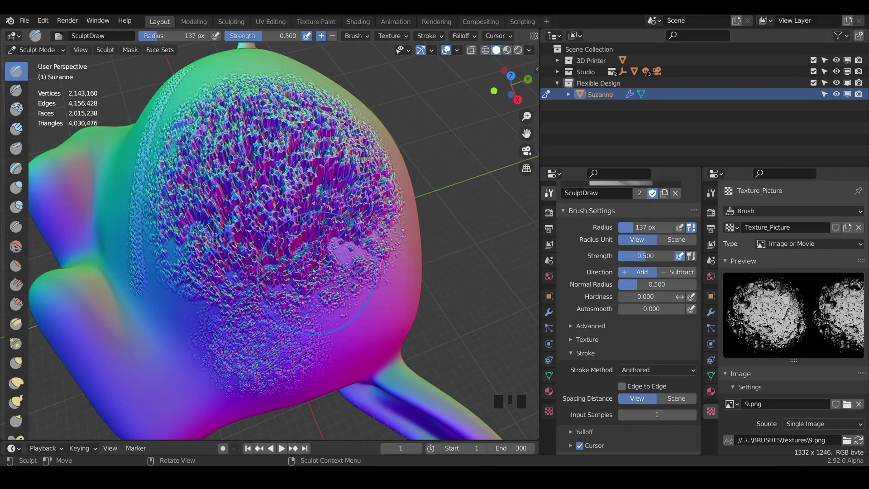
Restamp craters from a three-quarter view, save Texture_Basics.blend, then add an inverted stamp on the head side
{"action": "middle_click_drag", "start_coordinate": [313, 273], "coordinate": [269, 245]}
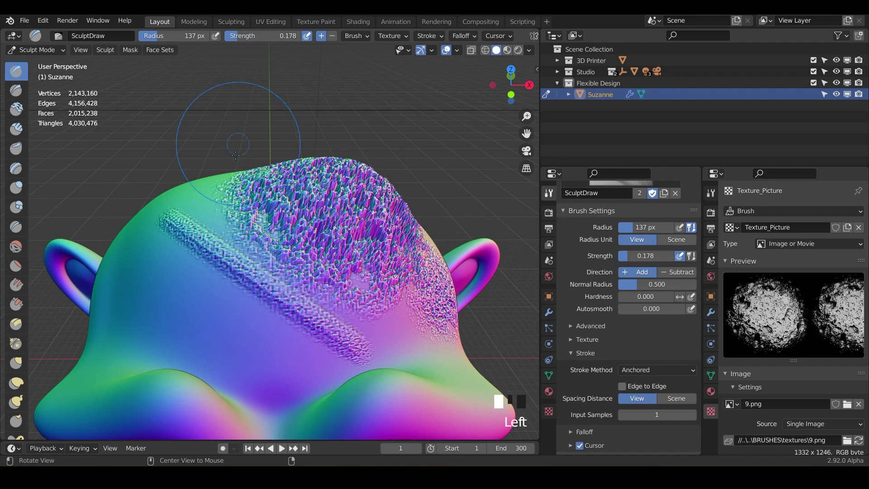
{"action": "middle_click_drag", "start_coordinate": [236, 155], "coordinate": [308, 251]}
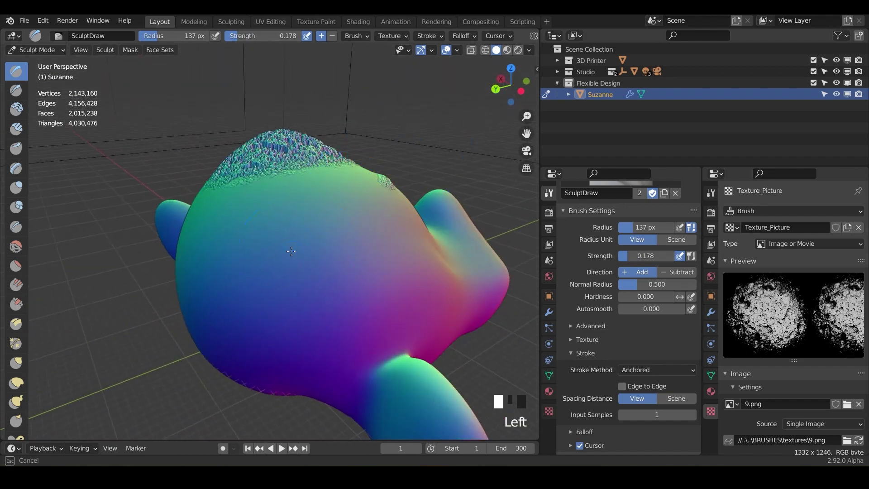
{"action": "left_click_drag", "start_coordinate": [455, 285], "coordinate": [390, 299]}
{"action": "middle_click_drag", "start_coordinate": [389, 299], "coordinate": [231, 276]}
{"action": "key", "text": "ctrl+s"}
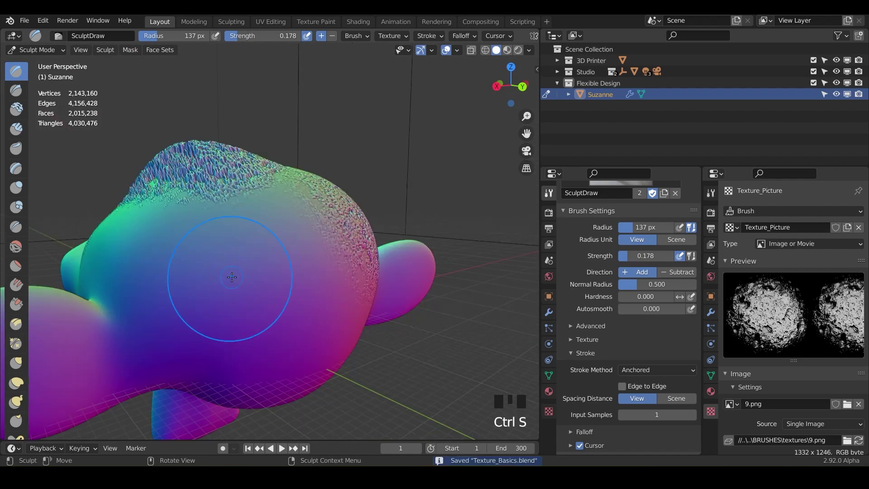
{"action": "left_click_drag", "start_coordinate": [223, 277], "coordinate": [278, 294], "text": "ctrl"}
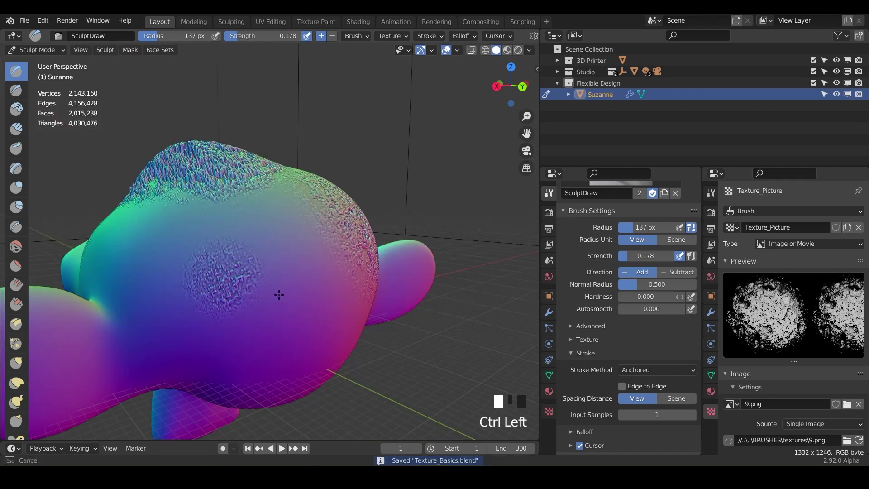
{"action": "mouse_move", "coordinate": [326, 326]}
{"action": "left_mouse_down", "text": "ctrl"}
{"action": "mouse_move", "coordinate": [373, 380]}
{"action": "mouse_move", "coordinate": [442, 416]}
{"action": "mouse_move", "coordinate": [358, 405]}
{"action": "left_mouse_up", "text": "ctrl"}
Stamp another crater patch on the head and an inverted patch near the ear
{"action": "scroll", "coordinate": [271, 340], "scroll_direction": "down", "scroll_amount": 3}
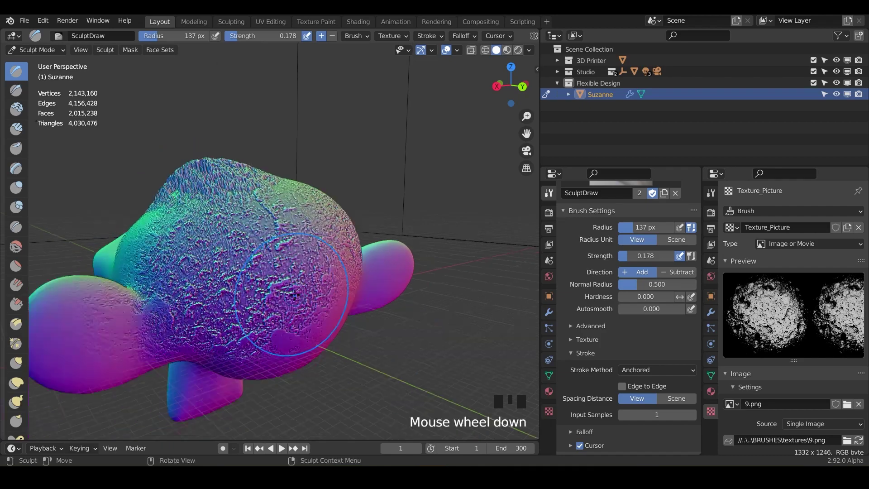
{"action": "mouse_move", "coordinate": [254, 334]}
{"action": "middle_mouse_down", "text": "shift"}
{"action": "mouse_move", "coordinate": [340, 293]}
{"action": "mouse_move", "coordinate": [358, 307]}
{"action": "middle_mouse_up", "text": "shift"}
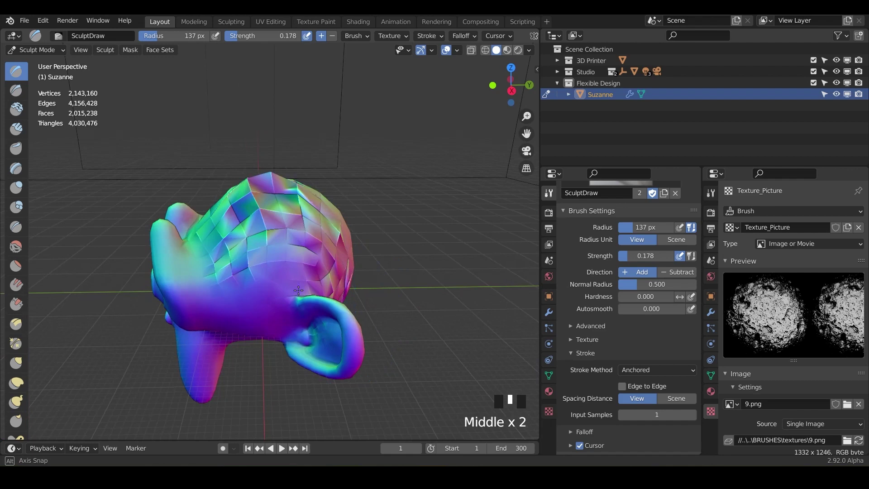
{"action": "middle_click_drag", "start_coordinate": [298, 290], "coordinate": [258, 284]}
{"action": "left_click_drag", "start_coordinate": [265, 307], "coordinate": [295, 318]}
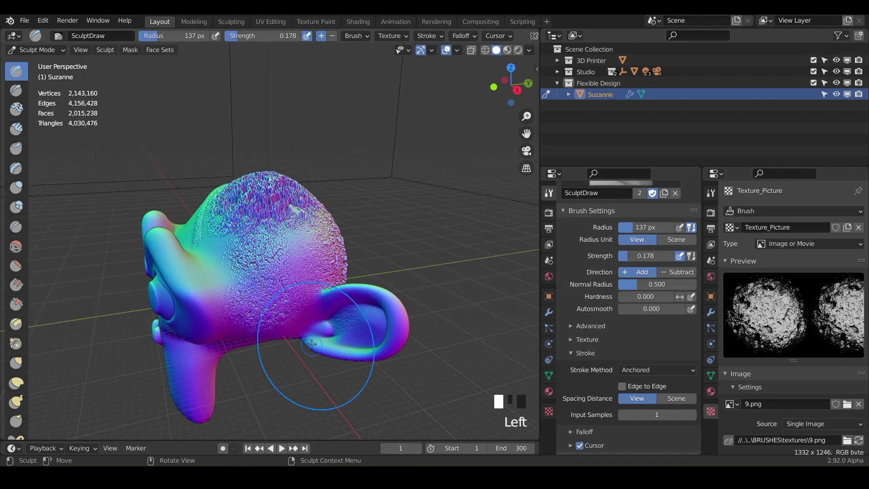
{"action": "middle_click_drag", "start_coordinate": [311, 344], "coordinate": [245, 280]}
{"action": "scroll", "coordinate": [286, 322], "scroll_direction": "up", "scroll_amount": 5, "text": "alt+shift"}
{"action": "left_click_drag", "start_coordinate": [227, 318], "coordinate": [234, 303], "text": "ctrl"}
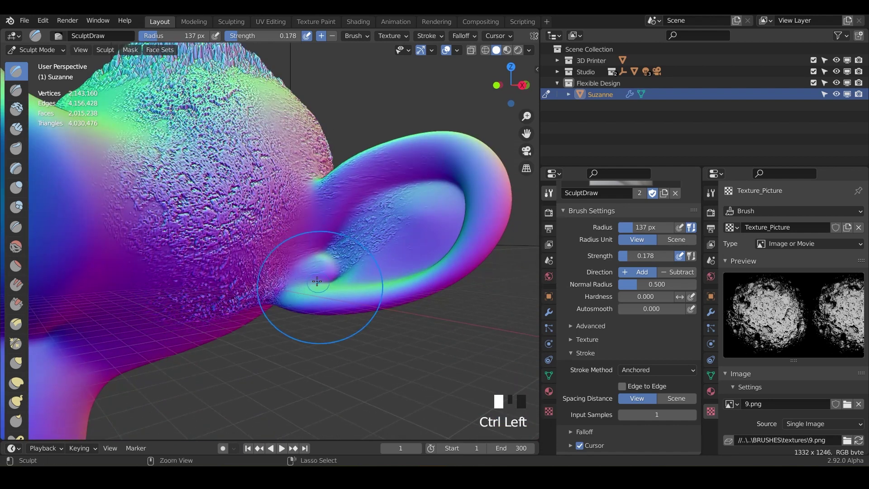
Stamp the crater texture over the back and the top of the head
{"action": "mouse_move", "coordinate": [262, 295]}
{"action": "middle_mouse_down"}
{"action": "mouse_move", "coordinate": [253, 353]}
{"action": "mouse_move", "coordinate": [325, 326]}
{"action": "mouse_move", "coordinate": [330, 220]}
{"action": "mouse_move", "coordinate": [292, 212]}
{"action": "middle_mouse_up"}
{"action": "scroll", "coordinate": [253, 353], "scroll_direction": "down", "scroll_amount": 3}
{"action": "left_click_drag", "start_coordinate": [291, 212], "coordinate": [351, 257]}
{"action": "middle_click_drag", "start_coordinate": [350, 257], "coordinate": [349, 158]}
{"action": "left_click_drag", "start_coordinate": [289, 226], "coordinate": [321, 312]}
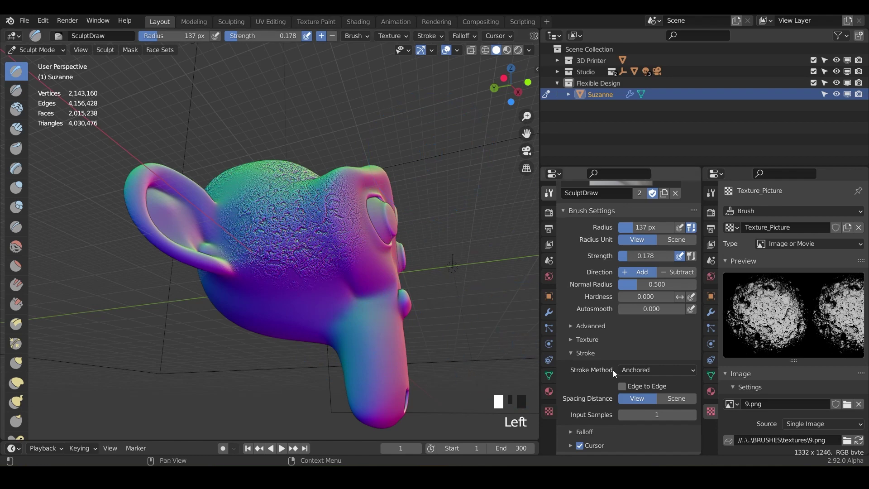
Keep the stroke method as Anchored and save Texture_Basics.blend
{"action": "left_click", "coordinate": [440, 37]}
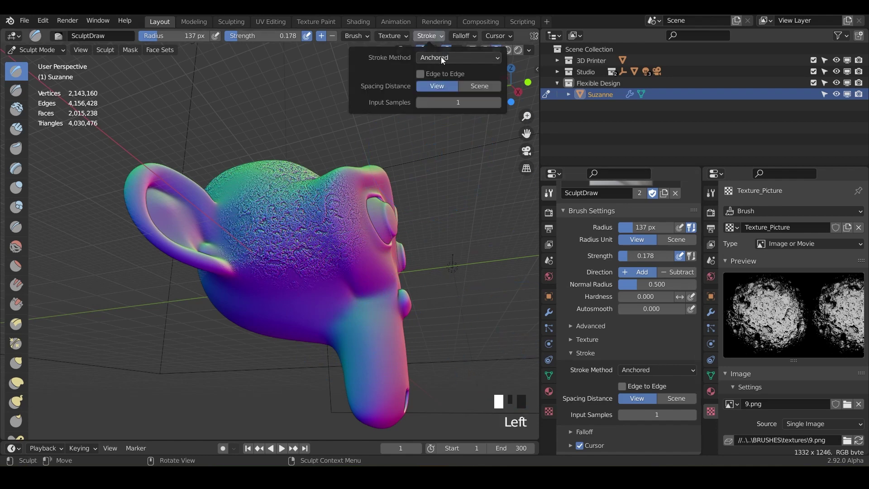
{"action": "left_click", "coordinate": [441, 58]}
{"action": "left_click", "coordinate": [446, 56]}
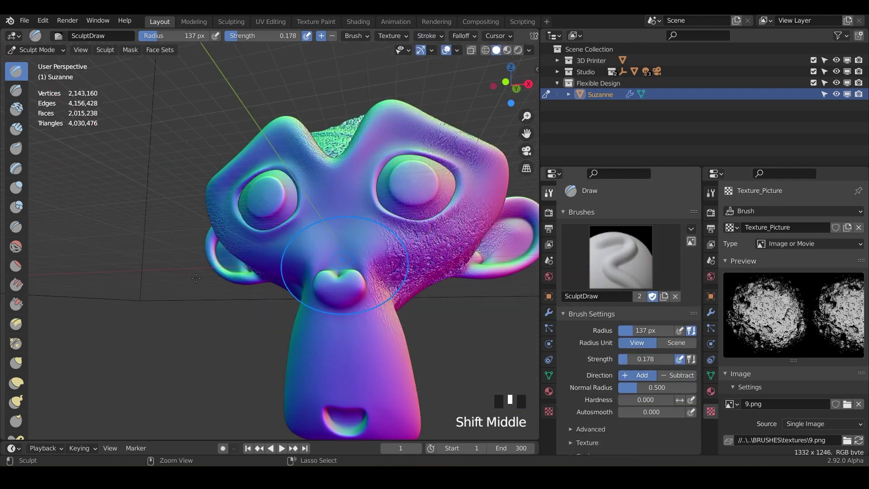
{"action": "key", "text": "ctrl+s"}
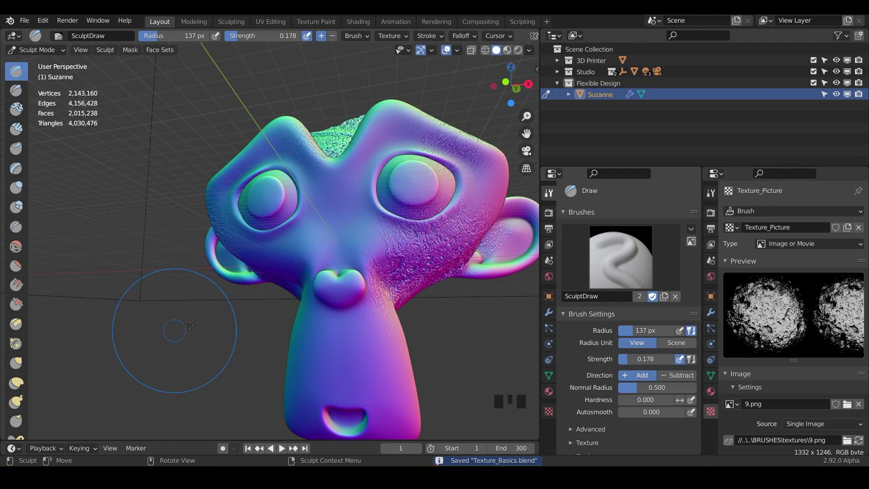
Paint a mask at strength 1.0 over Suzanne's face, right eye and brow
{"action": "middle_click_drag", "start_coordinate": [219, 284], "coordinate": [96, 325], "text": "shift"}
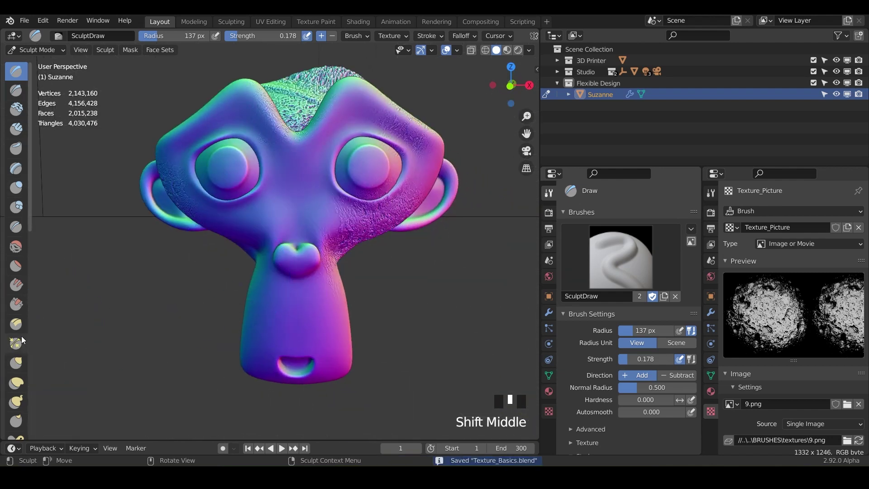
{"action": "left_click_drag", "start_coordinate": [28, 335], "coordinate": [49, 335]}
{"action": "left_click", "coordinate": [16, 324]}
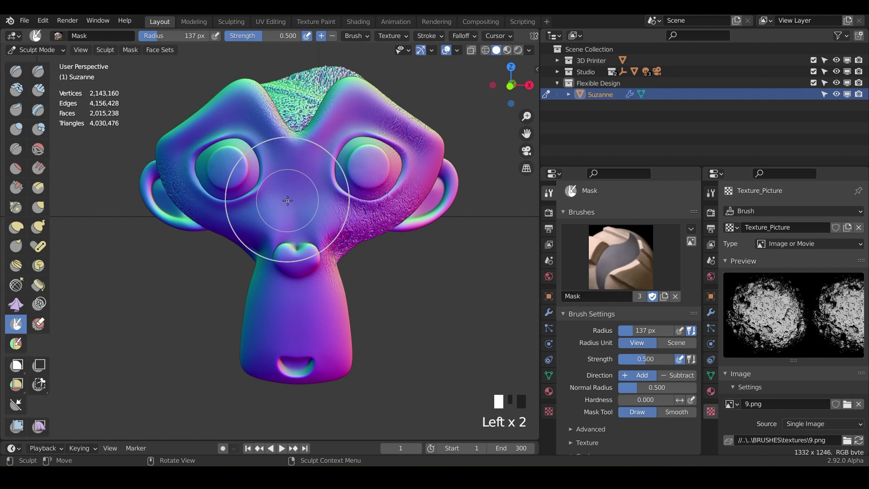
{"action": "mouse_move", "coordinate": [272, 200]}
{"action": "left_mouse_down"}
{"action": "mouse_move", "coordinate": [305, 171]}
{"action": "mouse_move", "coordinate": [271, 204]}
{"action": "mouse_move", "coordinate": [294, 190]}
{"action": "mouse_move", "coordinate": [261, 272]}
{"action": "mouse_move", "coordinate": [312, 375]}
{"action": "mouse_move", "coordinate": [384, 163]}
{"action": "mouse_move", "coordinate": [389, 104]}
{"action": "mouse_move", "coordinate": [421, 190]}
{"action": "mouse_move", "coordinate": [380, 226]}
{"action": "left_mouse_up"}
{"action": "left_click", "coordinate": [254, 79]}
{"action": "mouse_move", "coordinate": [380, 227]}
{"action": "middle_mouse_down"}
{"action": "mouse_move", "coordinate": [328, 216]}
{"action": "mouse_move", "coordinate": [349, 218]}
{"action": "middle_mouse_up"}
Invert the mask and stamp crater texture over the whole face with the Draw brush
{"action": "key", "text": "ctrl+i"}
{"action": "left_click", "coordinate": [14, 71]}
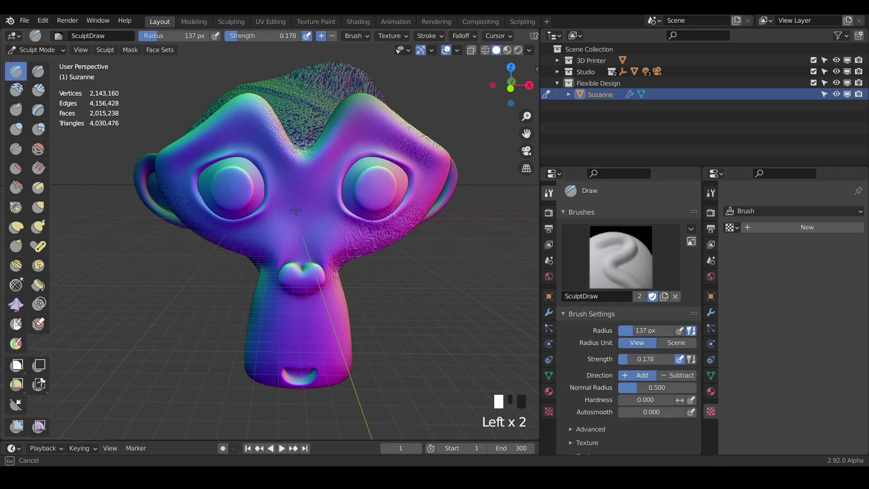
{"action": "mouse_move", "coordinate": [349, 252]}
{"action": "left_mouse_down"}
{"action": "mouse_move", "coordinate": [407, 136]}
{"action": "mouse_move", "coordinate": [235, 172]}
{"action": "mouse_move", "coordinate": [298, 325]}
{"action": "mouse_move", "coordinate": [485, 398]}
{"action": "left_mouse_up"}
Orbit around Suzanne to inspect the result, clear the mask, and save the file
{"action": "middle_click_drag", "start_coordinate": [337, 317], "coordinate": [244, 285]}
{"action": "middle_click_drag", "start_coordinate": [210, 245], "coordinate": [290, 199]}
{"action": "middle_click_drag", "start_coordinate": [289, 199], "coordinate": [199, 181]}
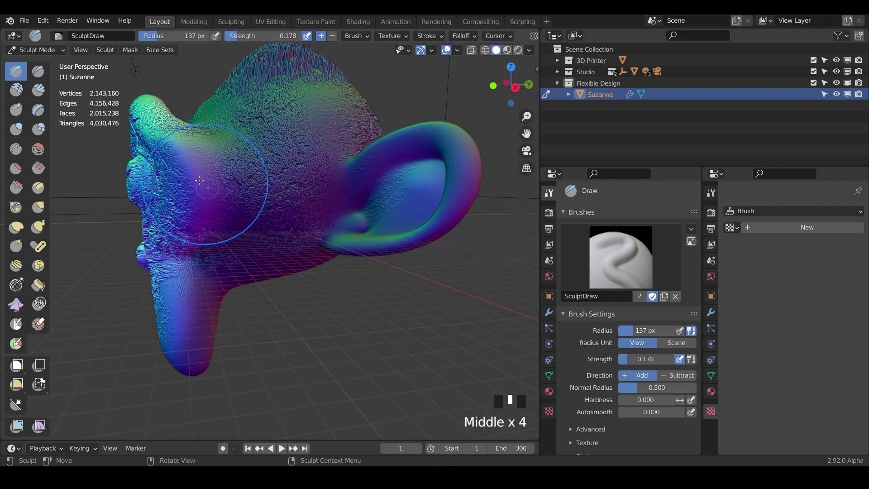
{"action": "middle_click_drag", "start_coordinate": [211, 282], "coordinate": [268, 281]}
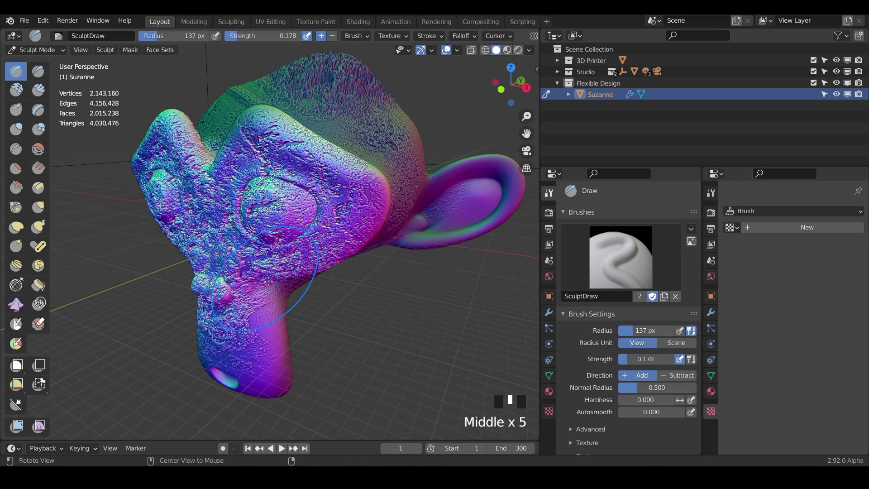
{"action": "key", "text": "ctrl+m"}
{"action": "mouse_move", "coordinate": [262, 251]}
{"action": "middle_mouse_down"}
{"action": "mouse_move", "coordinate": [312, 256]}
{"action": "mouse_move", "coordinate": [374, 310]}
{"action": "mouse_move", "coordinate": [367, 299]}
{"action": "mouse_move", "coordinate": [399, 294]}
{"action": "mouse_move", "coordinate": [382, 222]}
{"action": "mouse_move", "coordinate": [334, 221]}
{"action": "mouse_move", "coordinate": [250, 179]}
{"action": "mouse_move", "coordinate": [292, 170]}
{"action": "mouse_move", "coordinate": [325, 194]}
{"action": "mouse_move", "coordinate": [223, 290]}
{"action": "mouse_move", "coordinate": [248, 249]}
{"action": "mouse_move", "coordinate": [421, 258]}
{"action": "middle_mouse_up"}
{"action": "scroll", "coordinate": [280, 253], "scroll_direction": "down", "scroll_amount": 2}
{"action": "key", "text": "ctrl+s"}
{"action": "scroll", "coordinate": [301, 175], "scroll_direction": "up", "scroll_amount": 2}
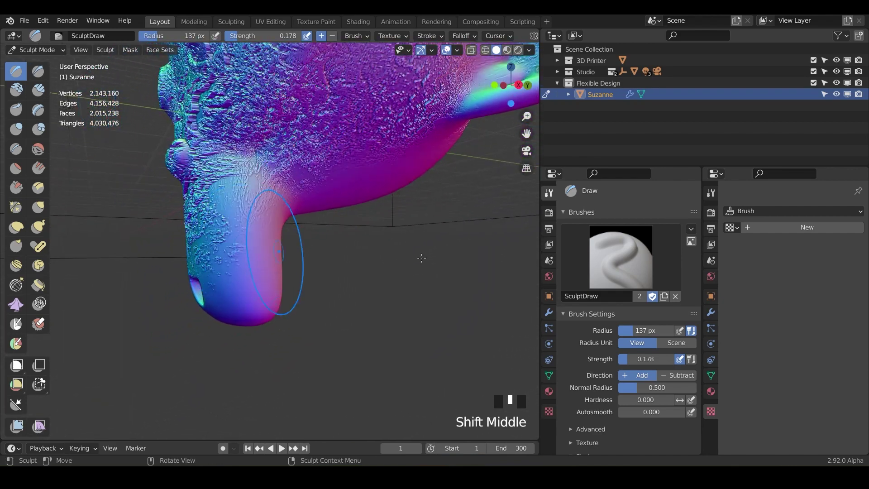
Hide the Multires detail in the viewport to compare the low-poly head, then show it again
{"action": "left_click", "coordinate": [549, 313]}
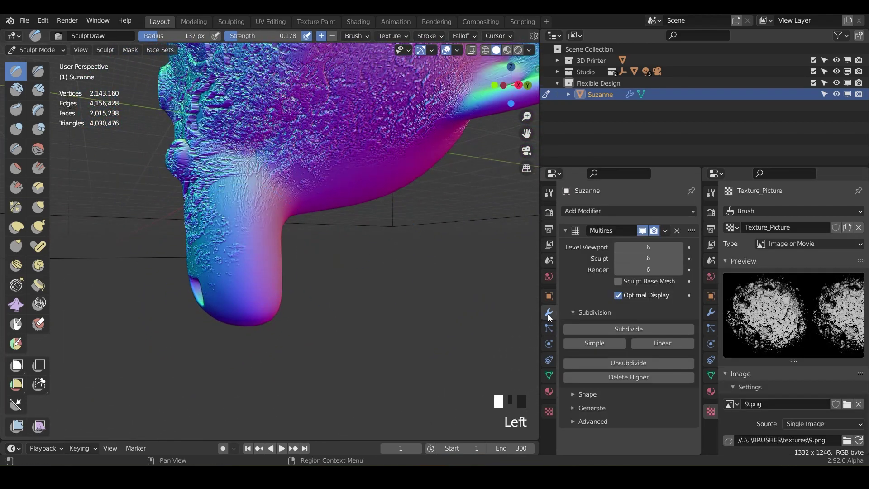
{"action": "left_click", "coordinate": [644, 231]}
{"action": "middle_click_drag", "start_coordinate": [408, 228], "coordinate": [292, 223]}
{"action": "scroll", "coordinate": [282, 230], "scroll_direction": "down", "scroll_amount": 3}
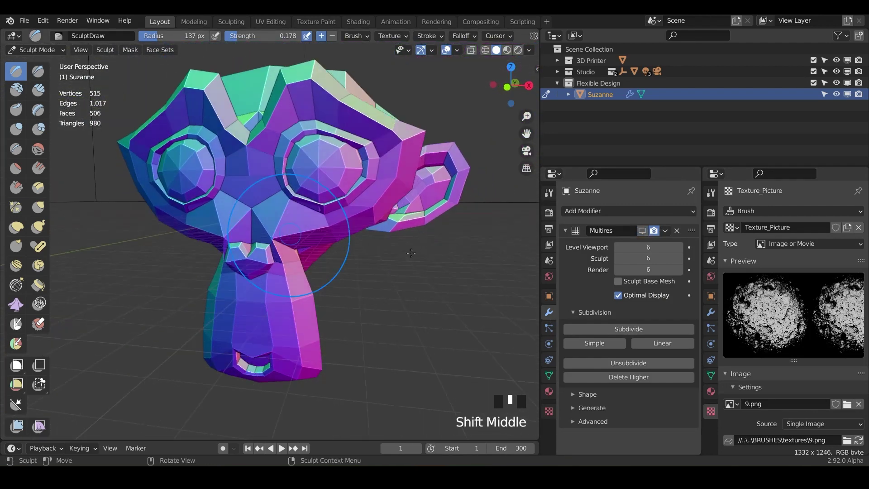
{"action": "left_click", "coordinate": [642, 231]}
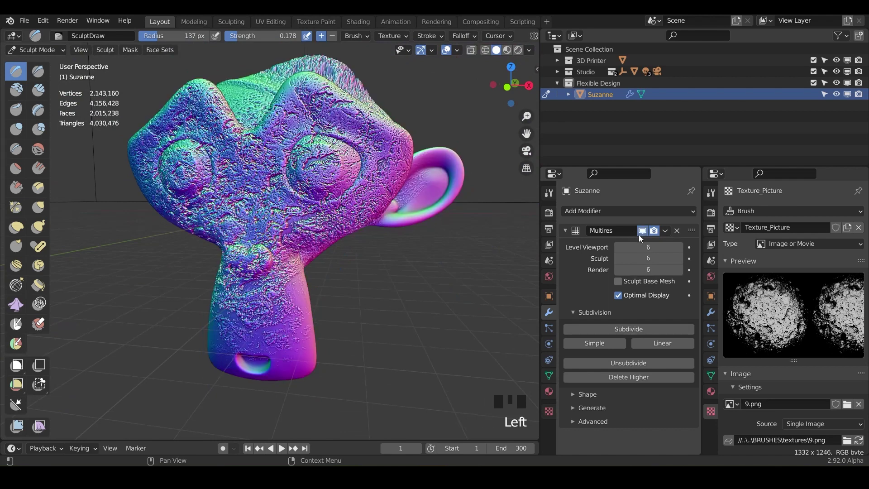